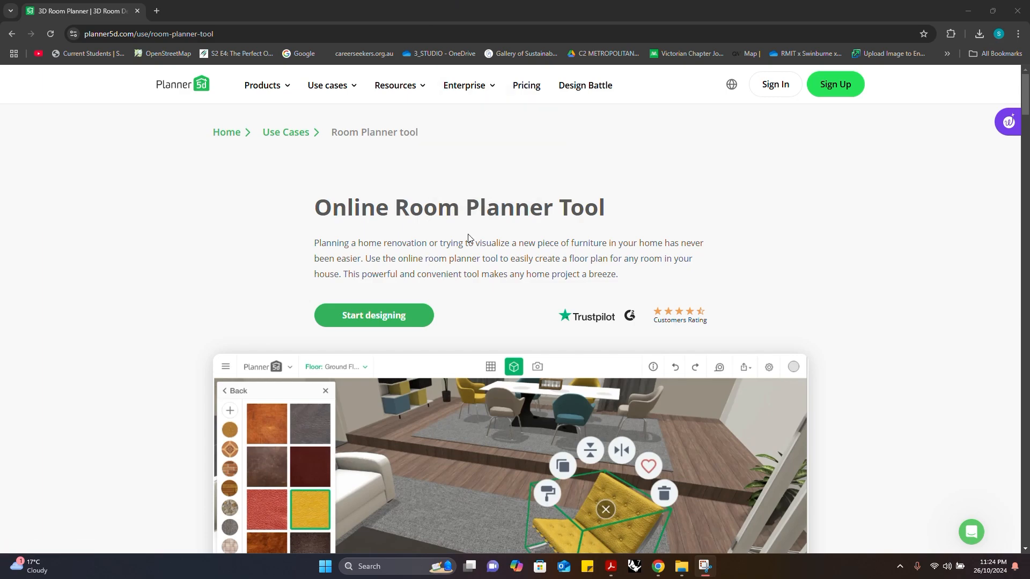
- Open the room planner editor from the Room Planner tool page and start a new design with the Smart Wizard
scroll(468, 234, "down", 15)
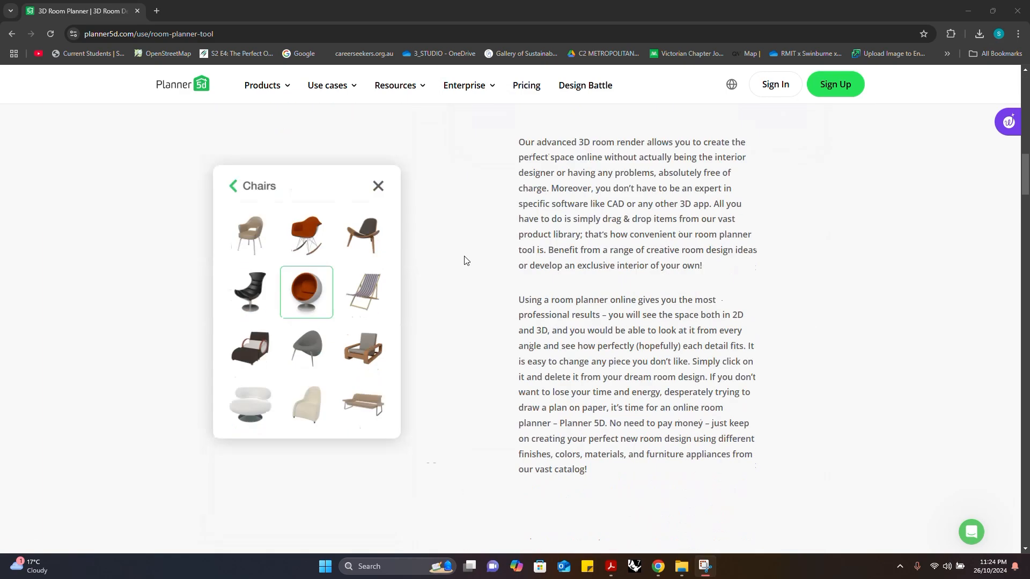
scroll(466, 261, "down", 20)
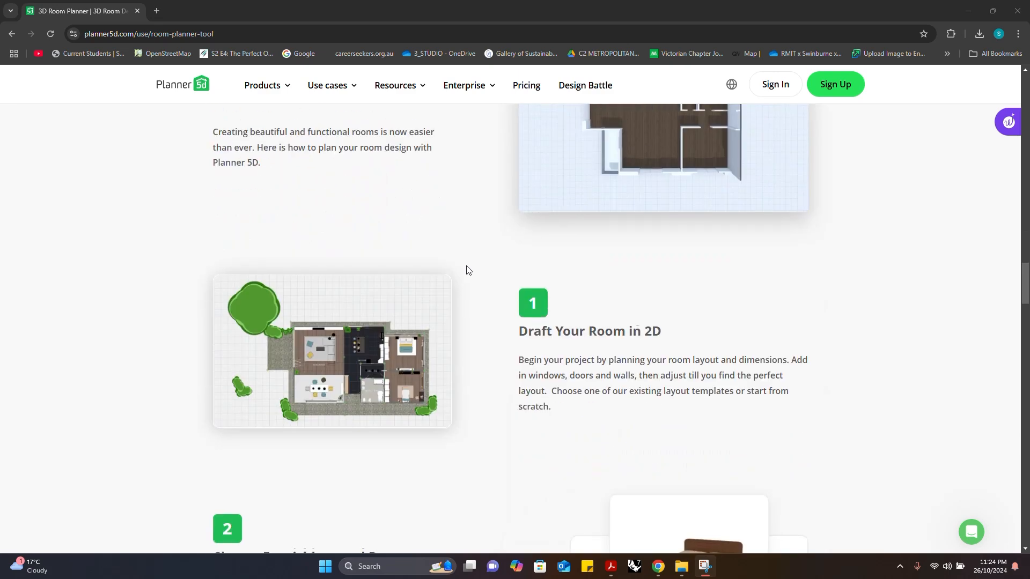
scroll(468, 270, "down", 8)
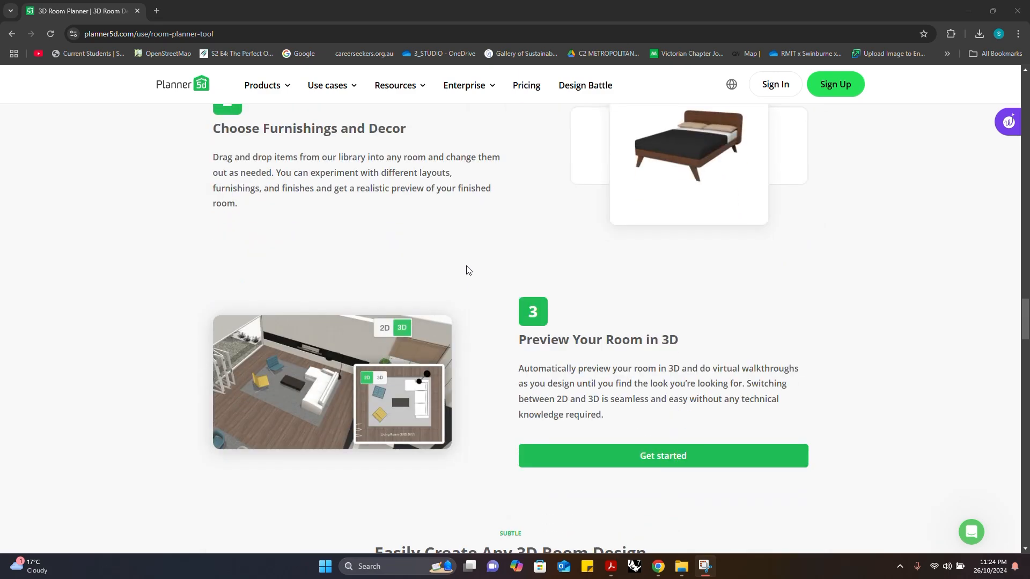
left_click(647, 452)
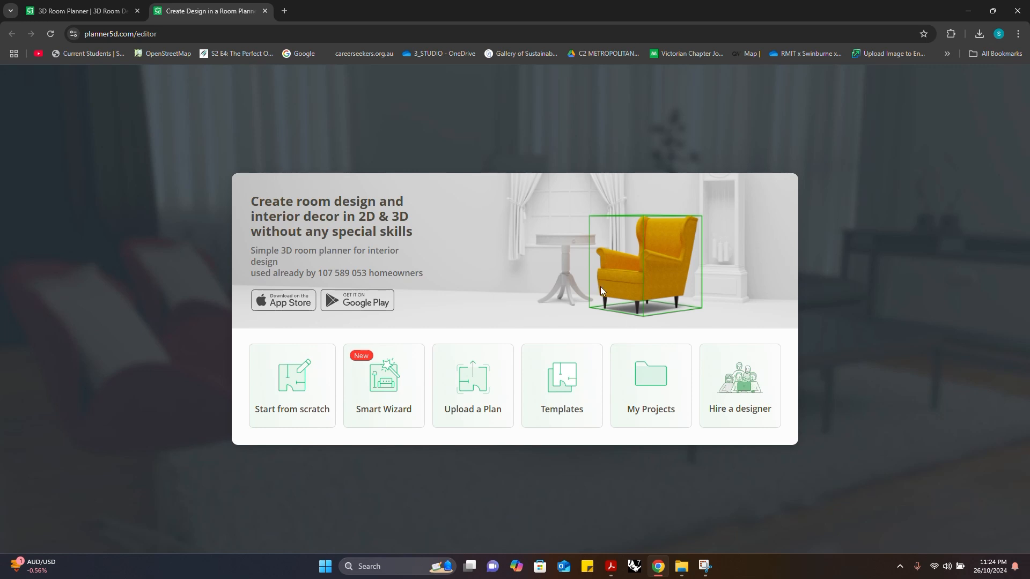
left_click(389, 387)
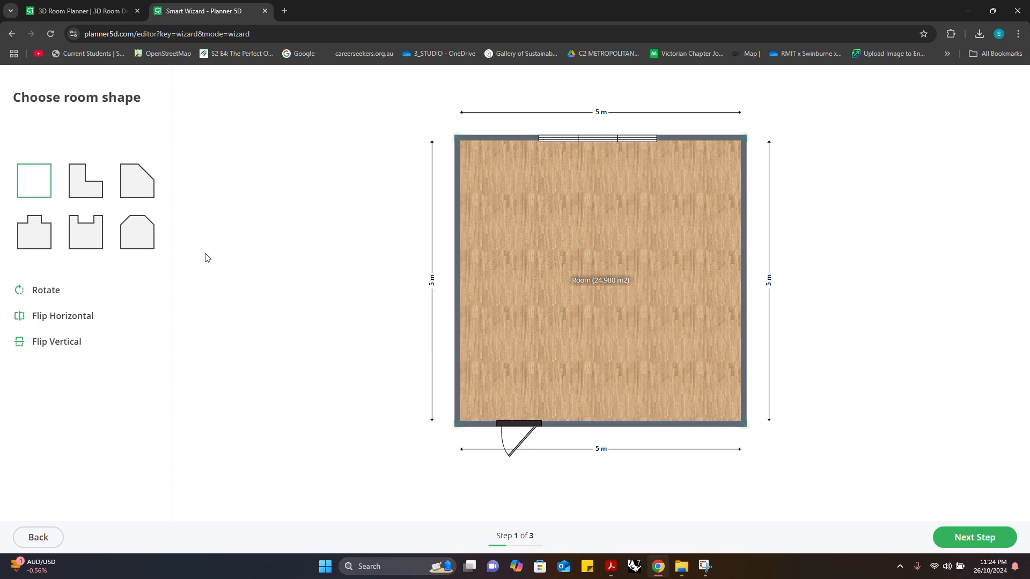
- Try several of the preset room shapes and settle on the L-shaped room
left_click(78, 186)
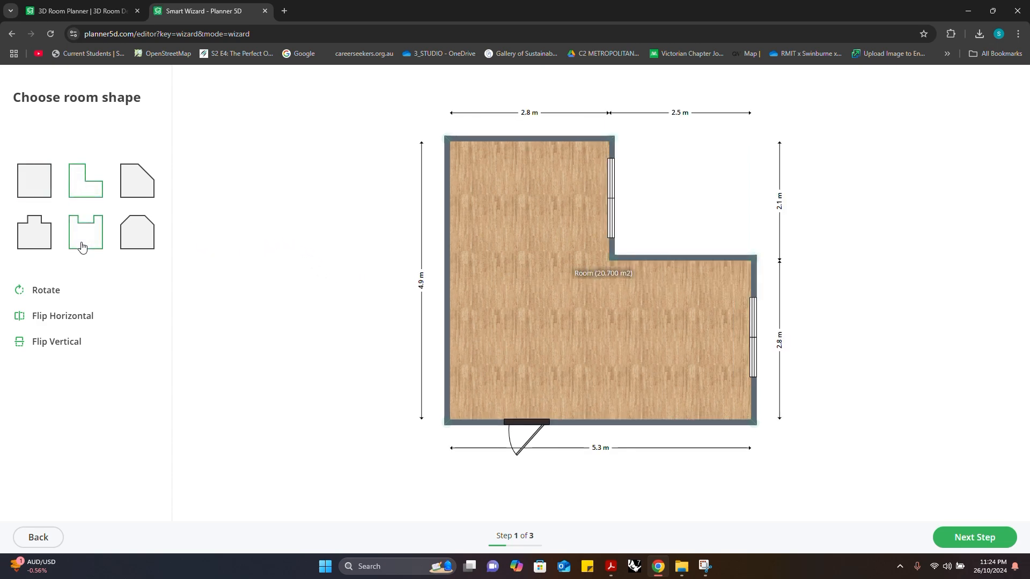
left_click(82, 247)
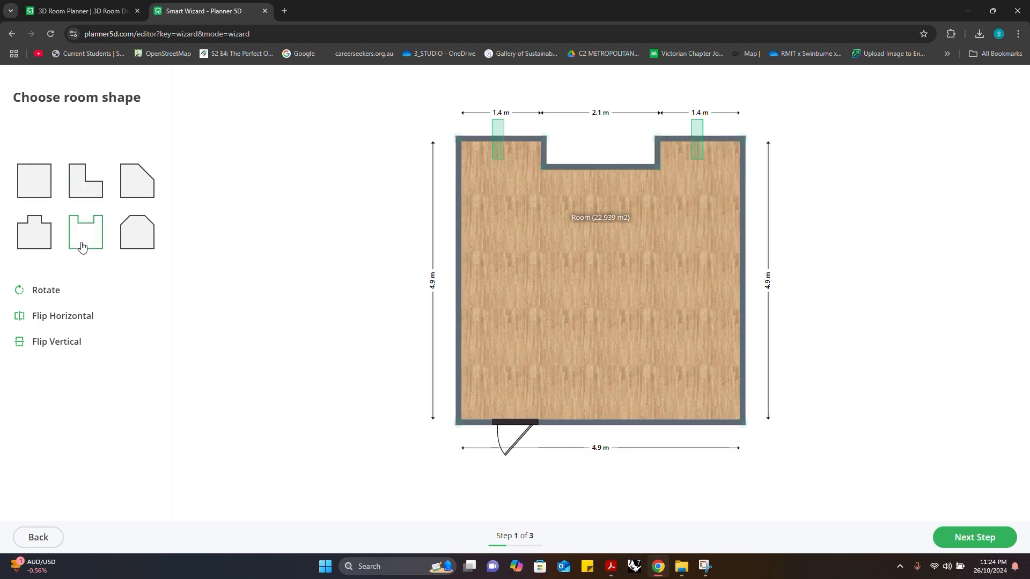
left_click(130, 228)
left_click(138, 198)
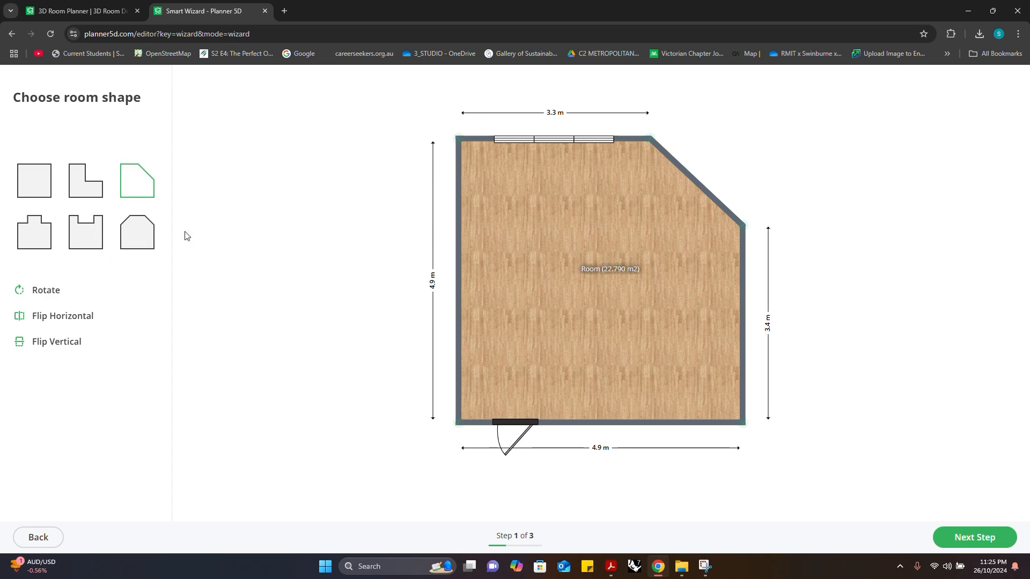
left_click(90, 189)
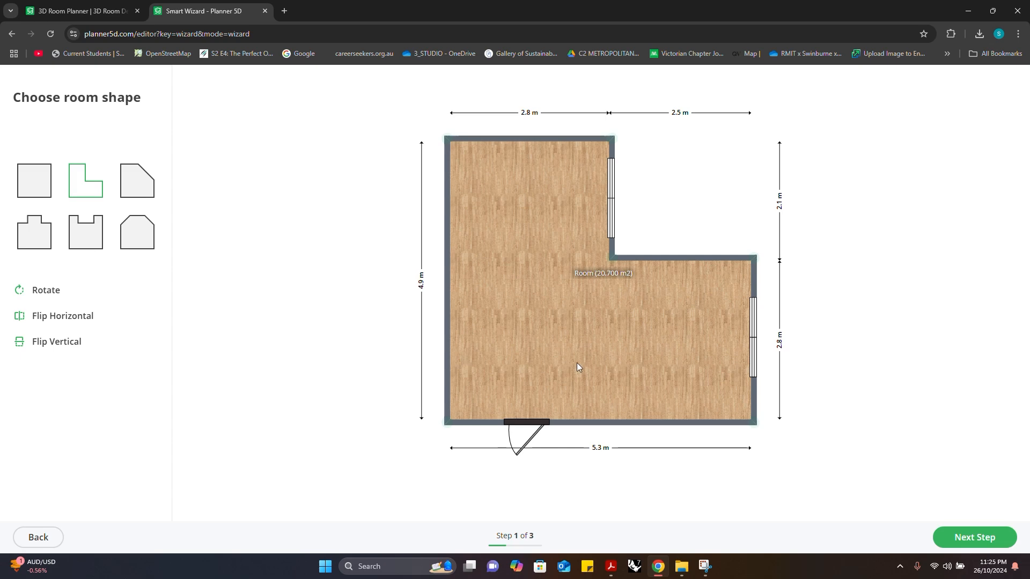
- Duplicate the window on the L-shaped room's inner vertical wall and place the copy on the upper wall
left_click(611, 197)
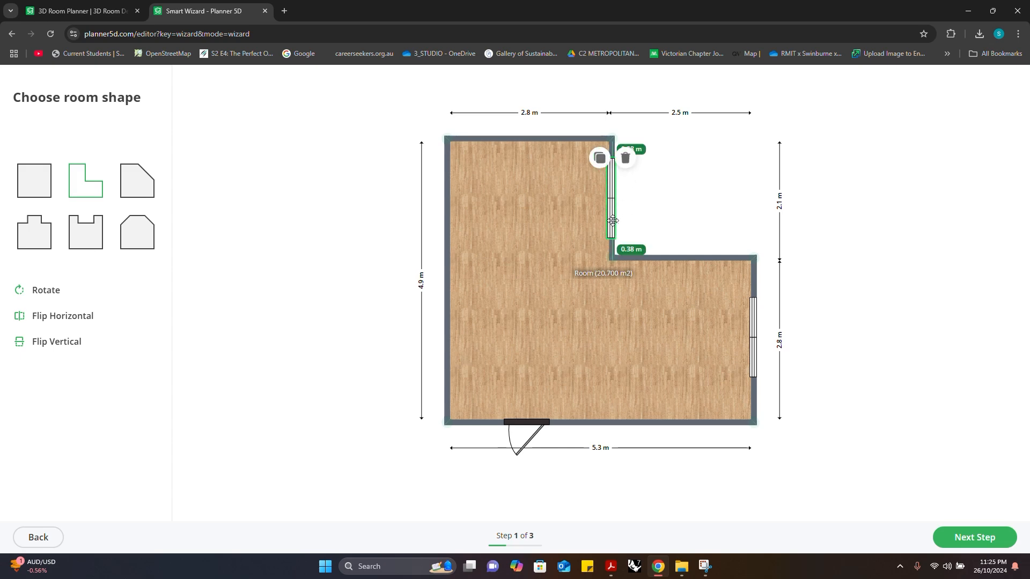
left_click(601, 166)
left_click_drag(614, 202, 527, 141)
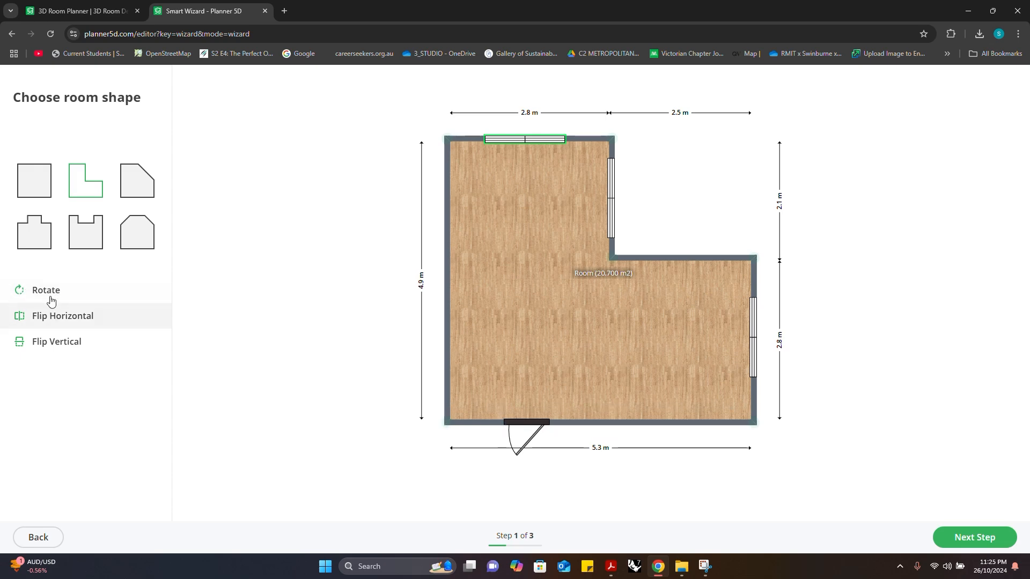
- Flip the room horizontally and vertically, and rotate it once
left_click(52, 320)
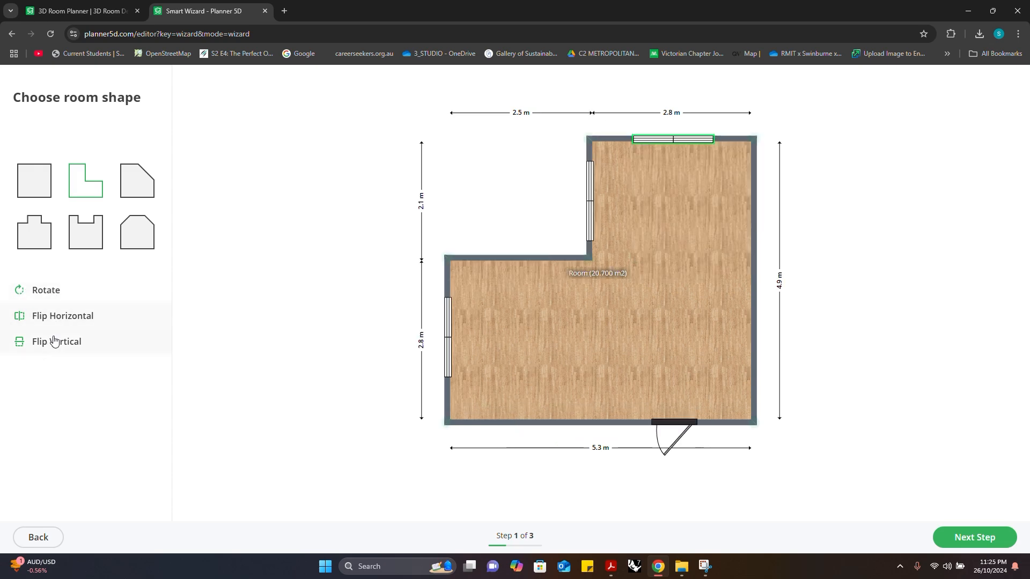
left_click(56, 339)
left_click(59, 301)
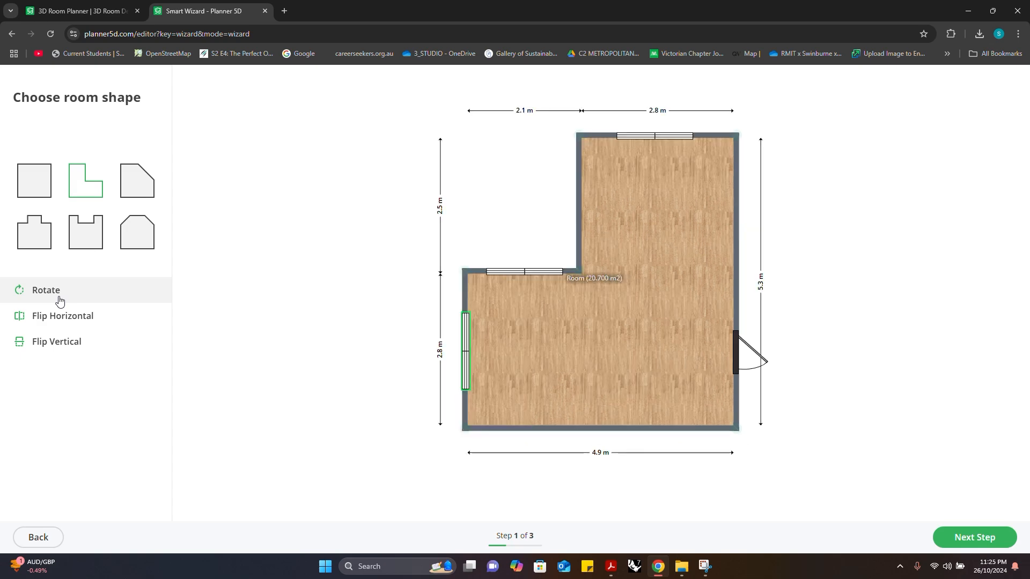
- Set the light blue wall's length to about 224 cm in the room dimensions and continue to the room type and style selection
left_click(971, 537)
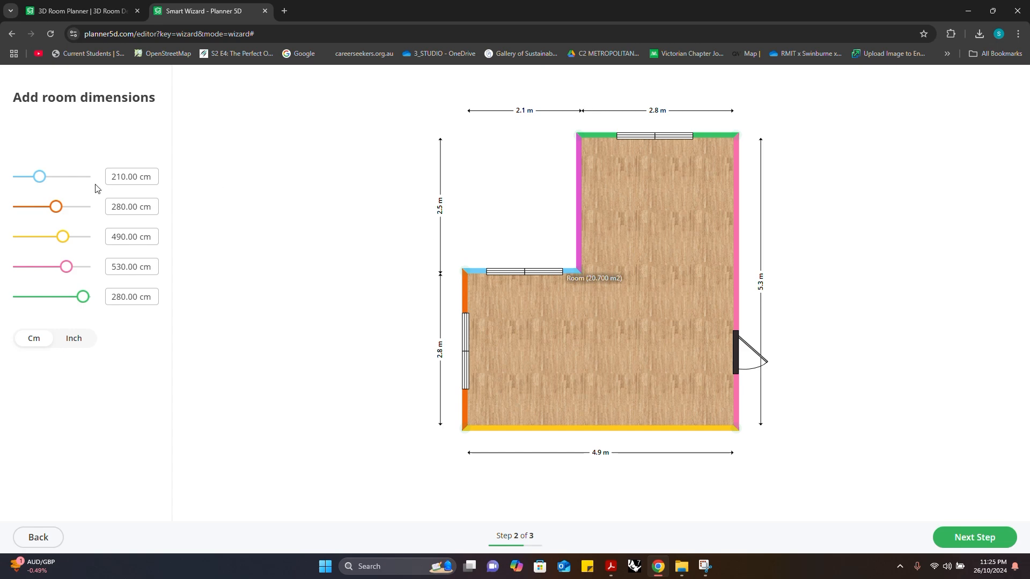
left_click_drag(38, 176, 107, 179)
left_click(126, 175)
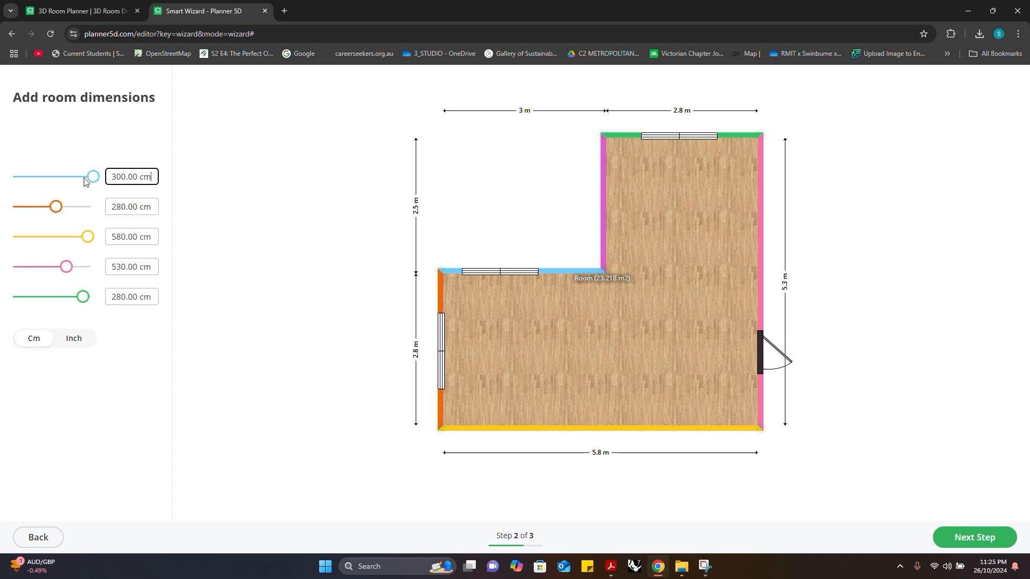
left_click_drag(85, 178, 48, 176)
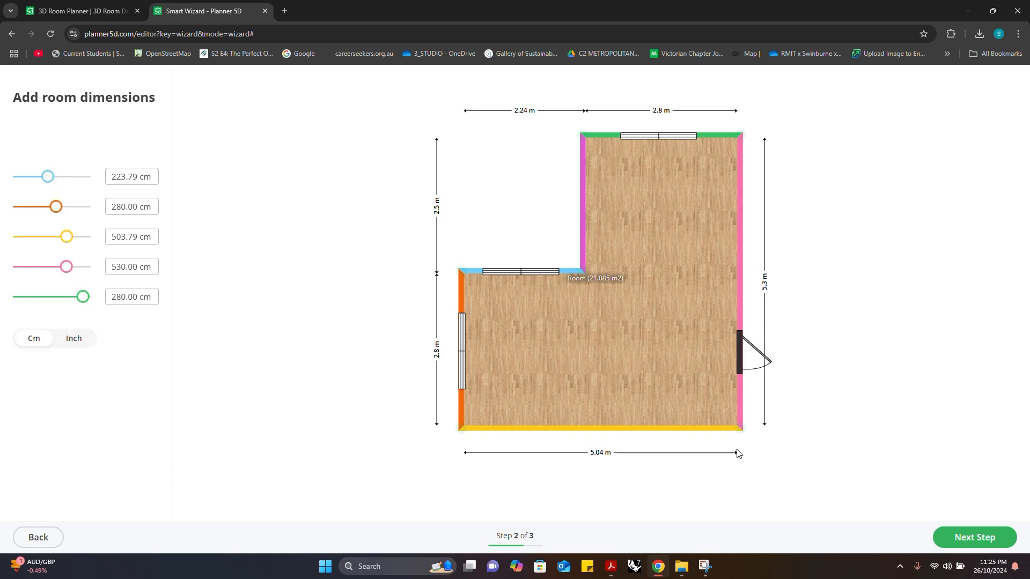
left_click(960, 538)
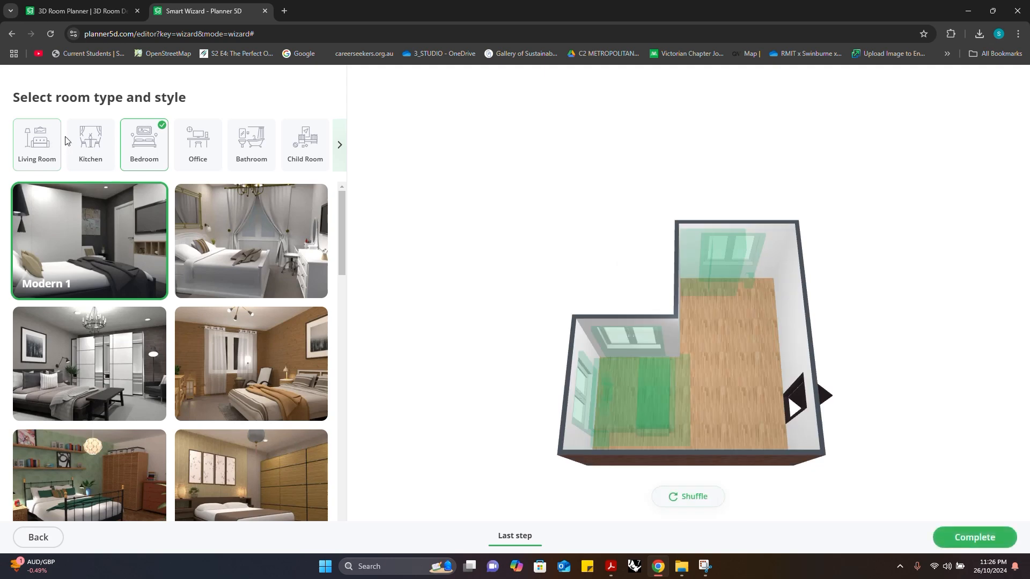
- Try the Studio and Open space room types and switch back to Bedroom
left_click(339, 145)
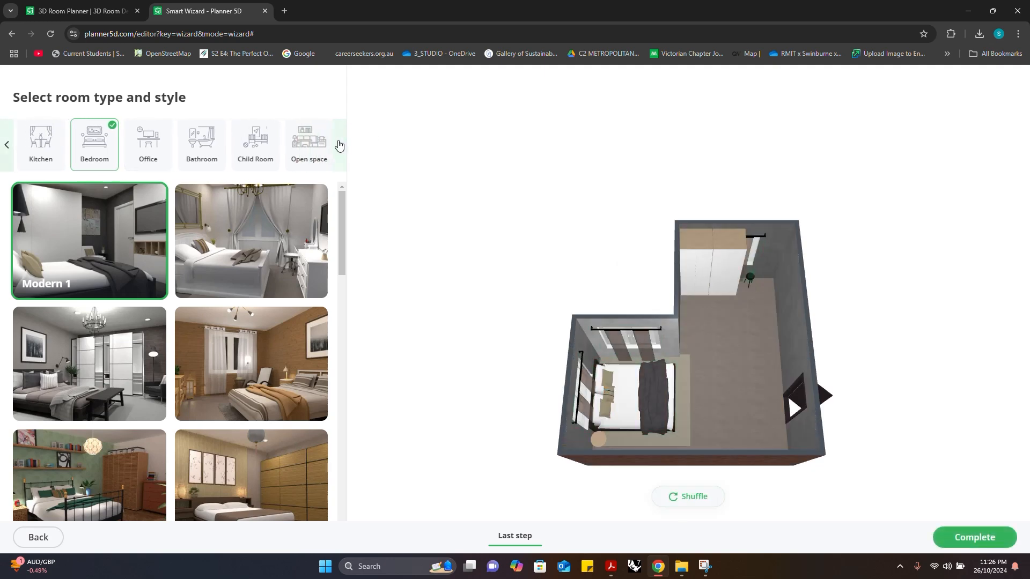
left_click(342, 149)
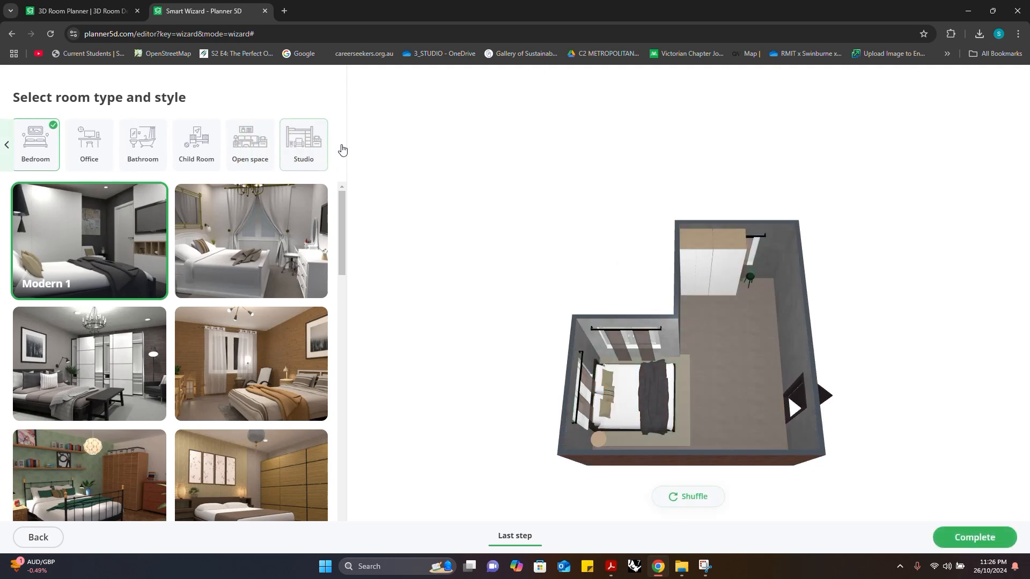
left_click(314, 159)
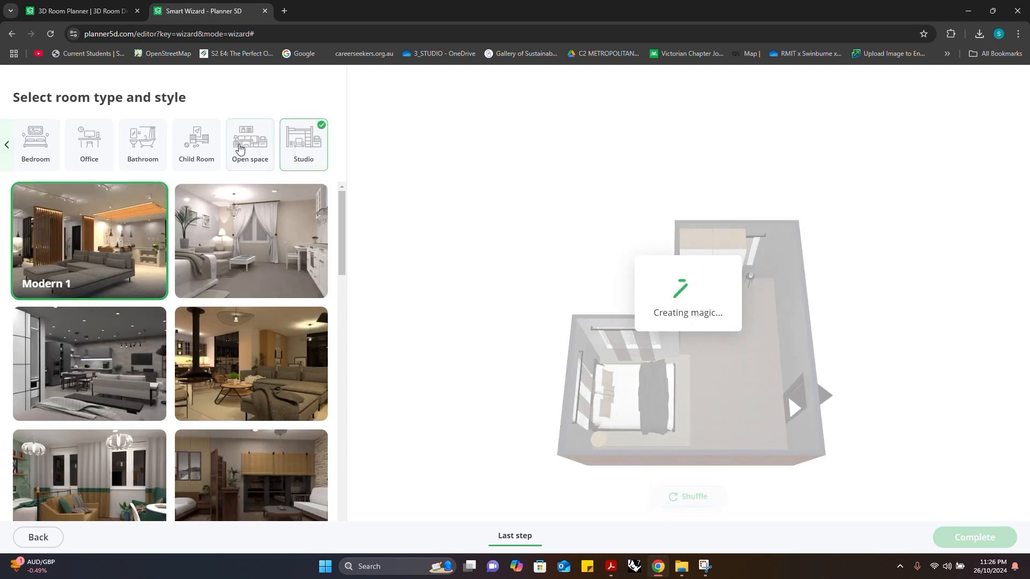
left_click(240, 150)
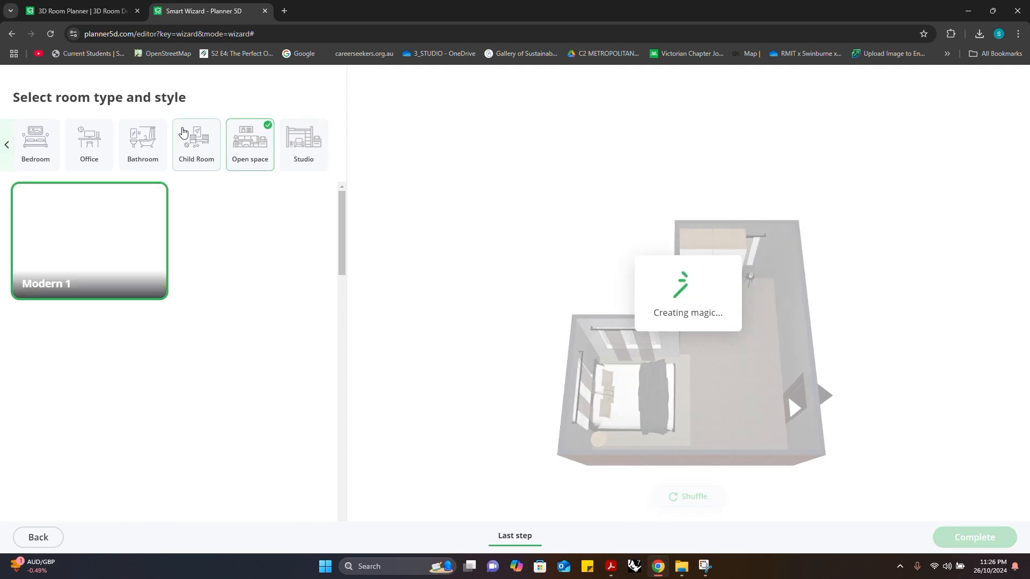
left_click(6, 146)
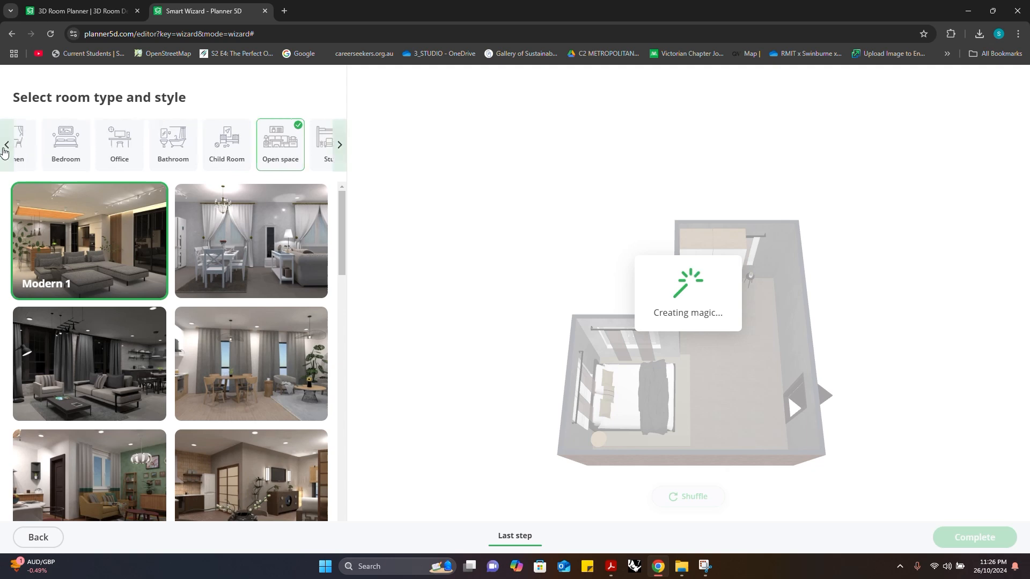
left_click(4, 150)
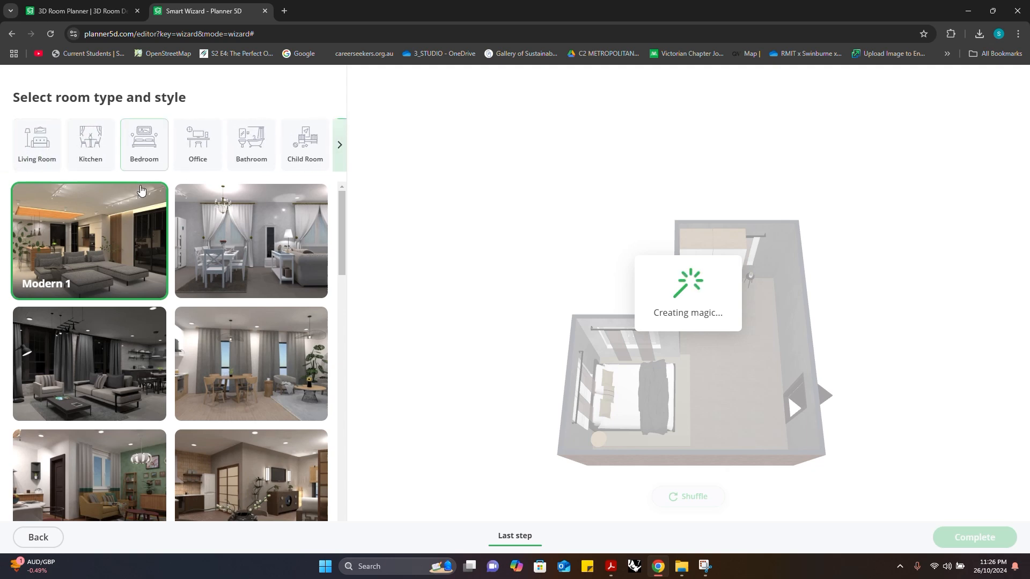
left_click(342, 144)
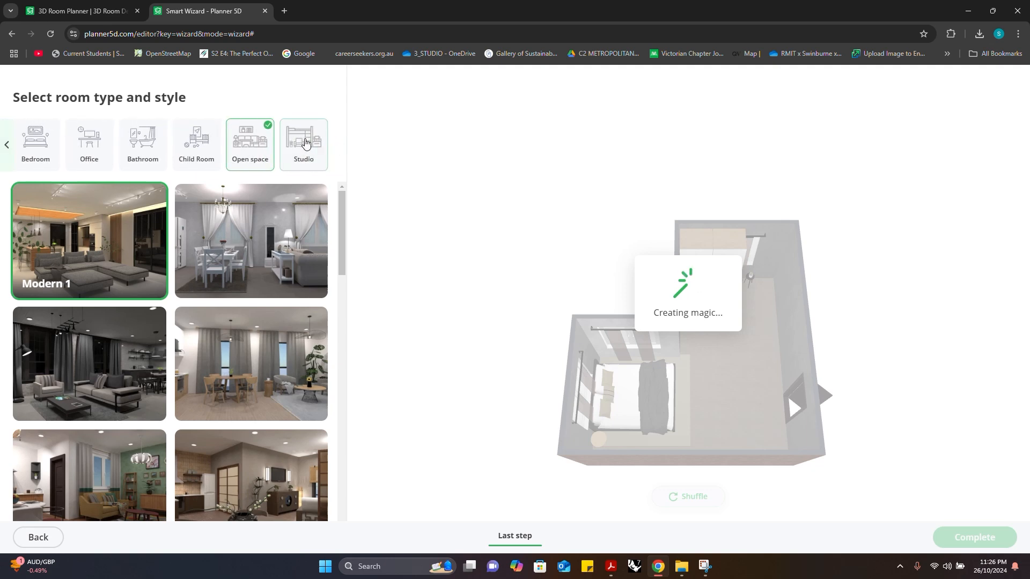
left_click(52, 145)
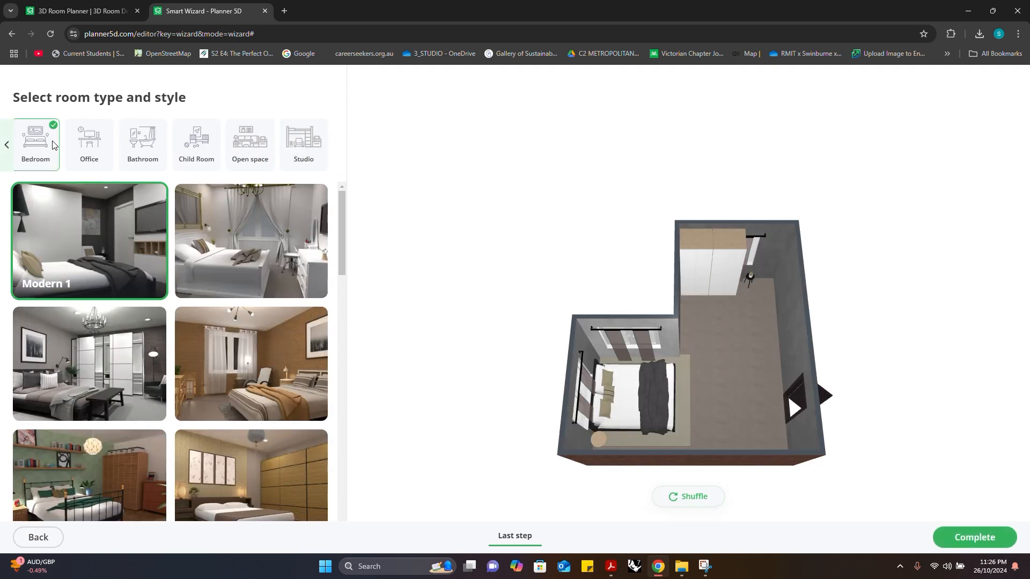
- Browse the interior styles for the bedroom and apply the Minimalism 2 style
scroll(94, 407, "down", 2)
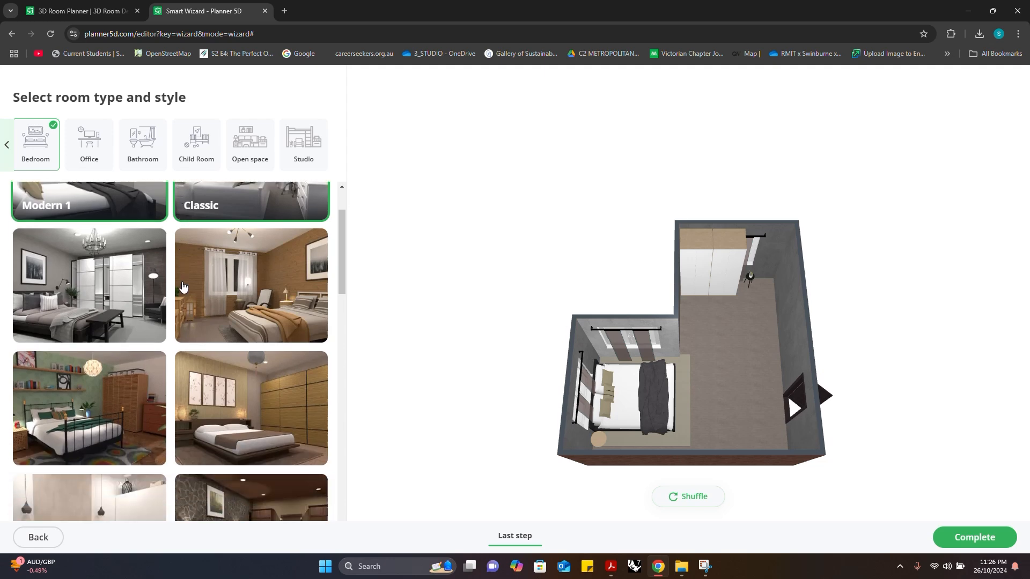
scroll(94, 407, "down", 1)
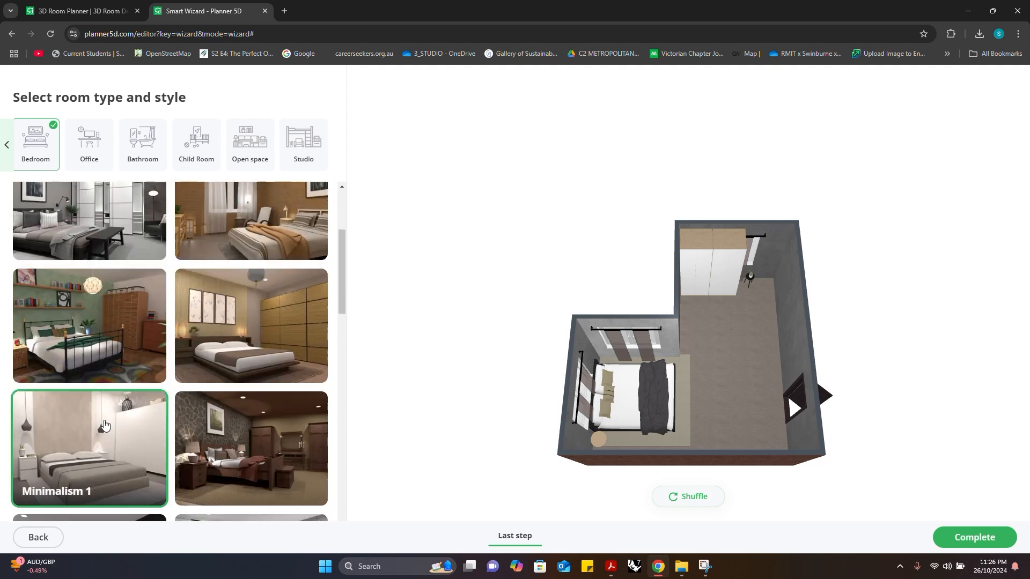
scroll(102, 421, "down", 2)
scroll(105, 425, "down", 5)
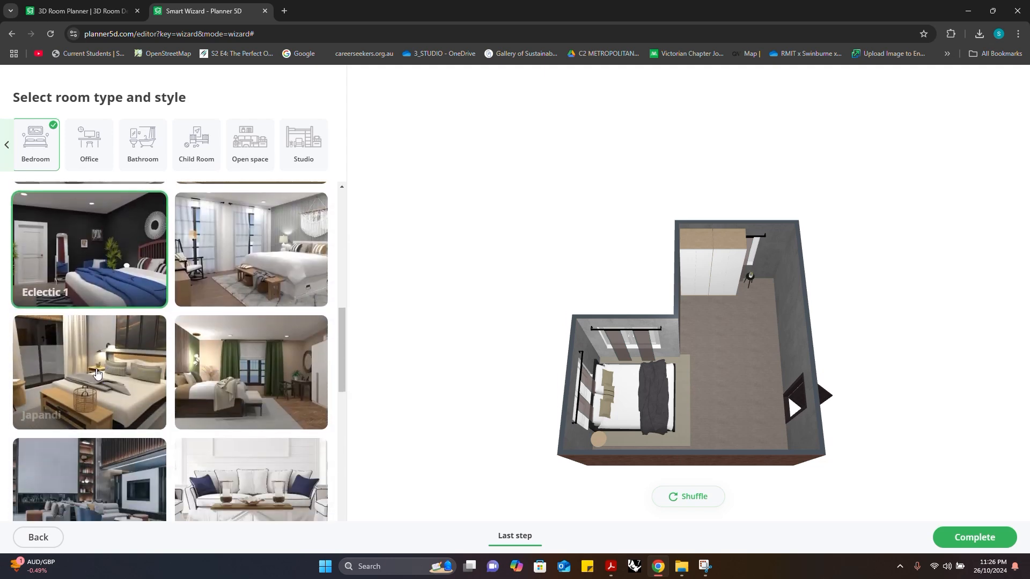
scroll(243, 430, "down", 1)
scroll(243, 429, "down", 3)
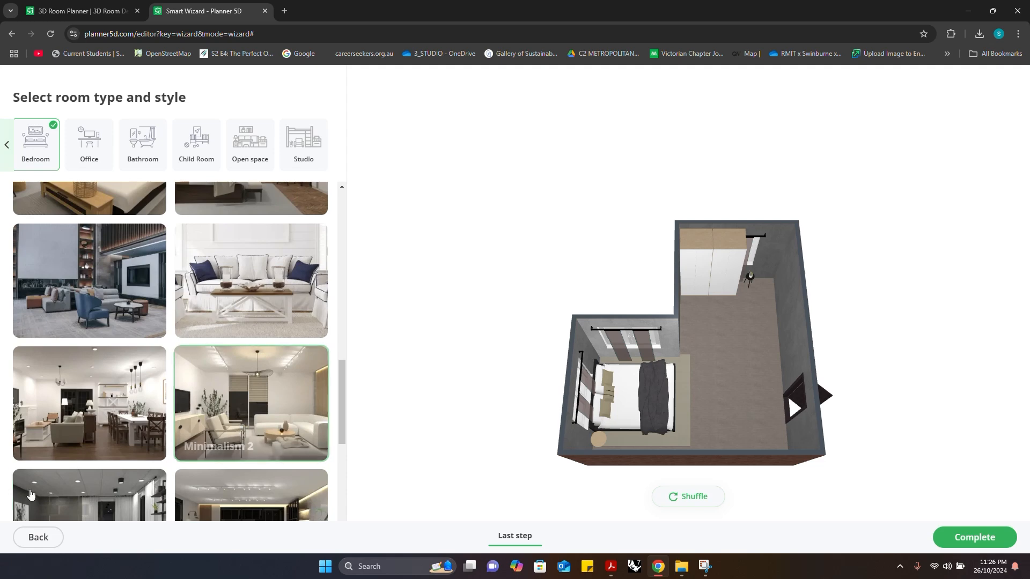
left_click(131, 419)
scroll(132, 418, "down", 2)
left_click(233, 322)
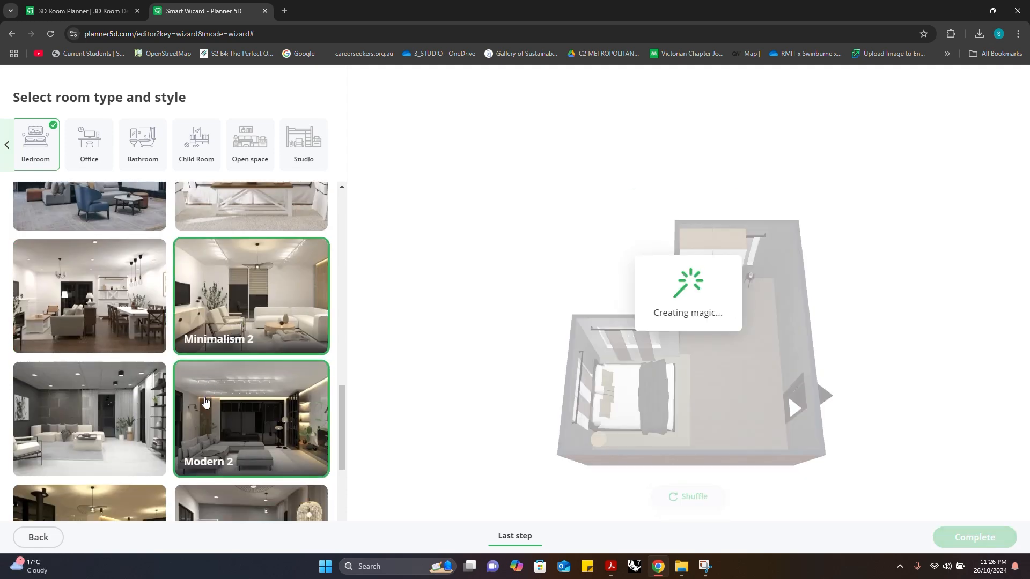
scroll(204, 399, "down", 4)
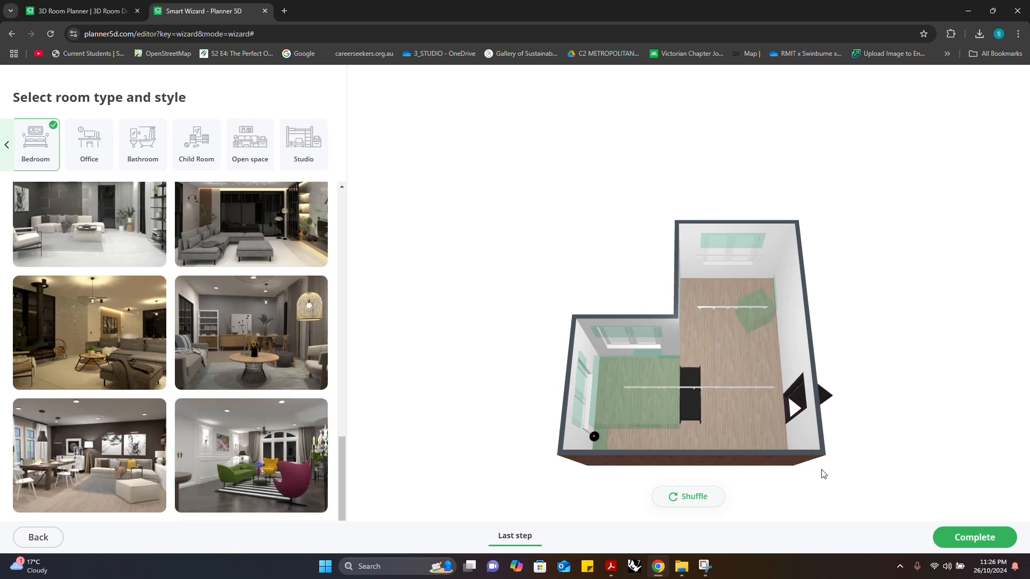
- Shuffle the bedroom's furniture arrangement three times to generate an alternative layout
left_click(671, 497)
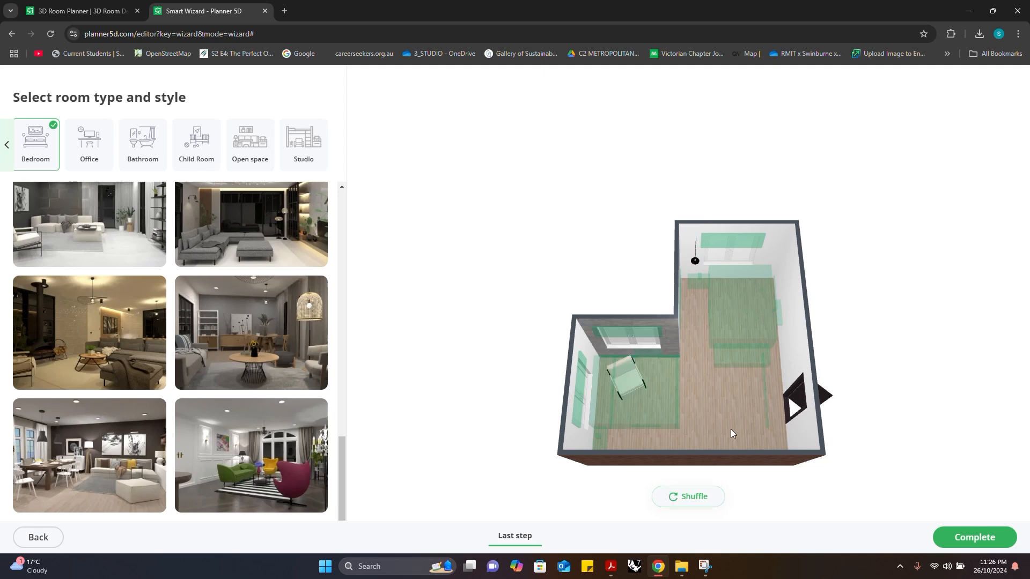
left_click(682, 499)
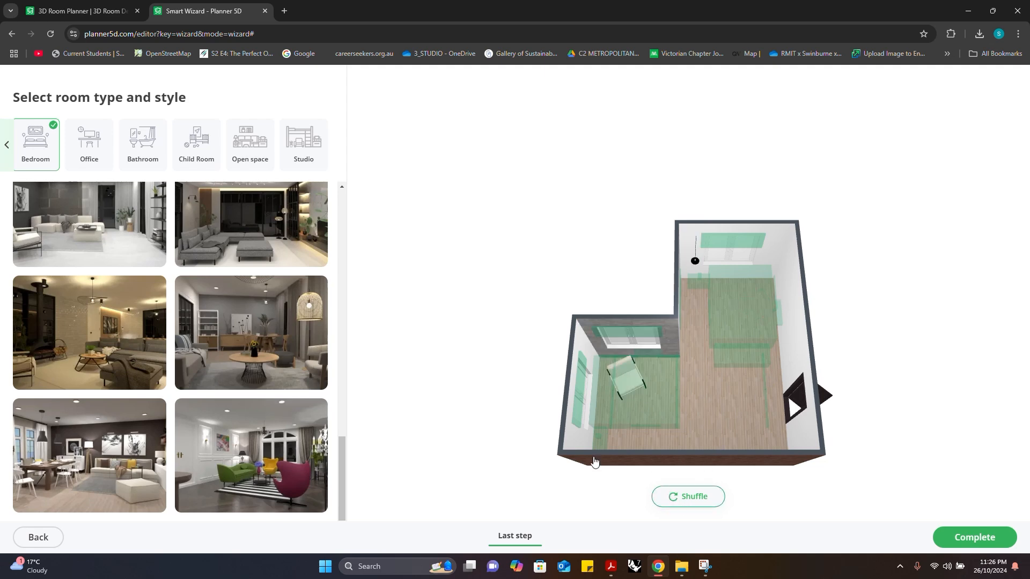
left_click(700, 497)
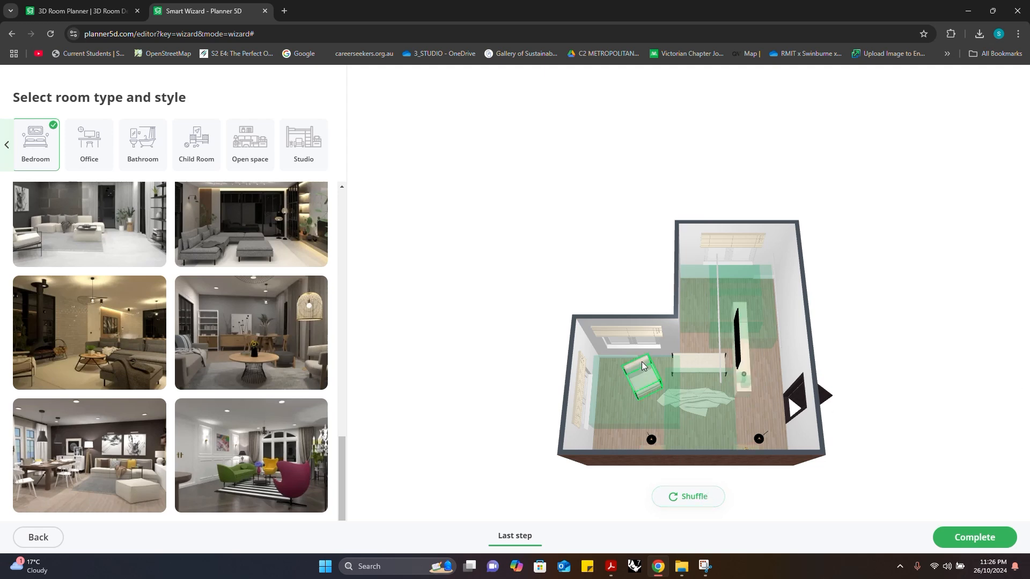
left_click_drag(645, 369, 746, 365)
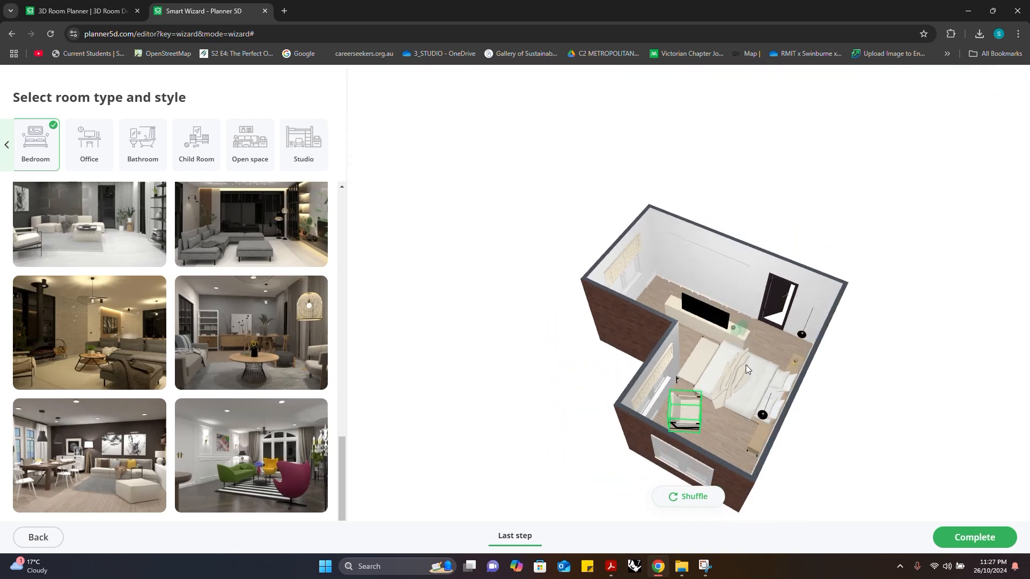
- Check the shuffled bedroom layout from several angles and complete the wizard to open the room's floor plan
left_click_drag(750, 403, 453, 364)
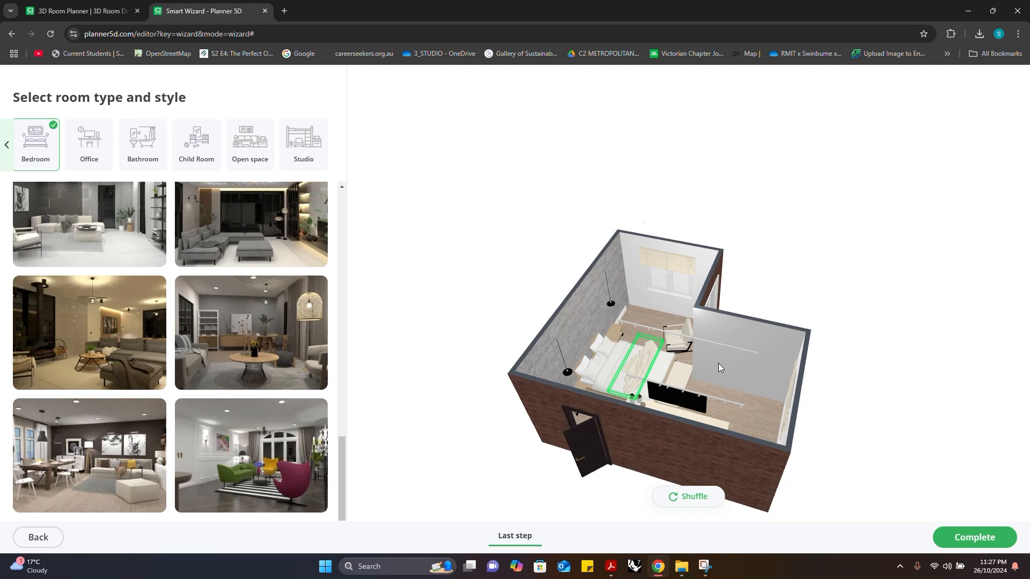
left_click_drag(718, 363, 663, 391)
left_click_drag(715, 421, 723, 389)
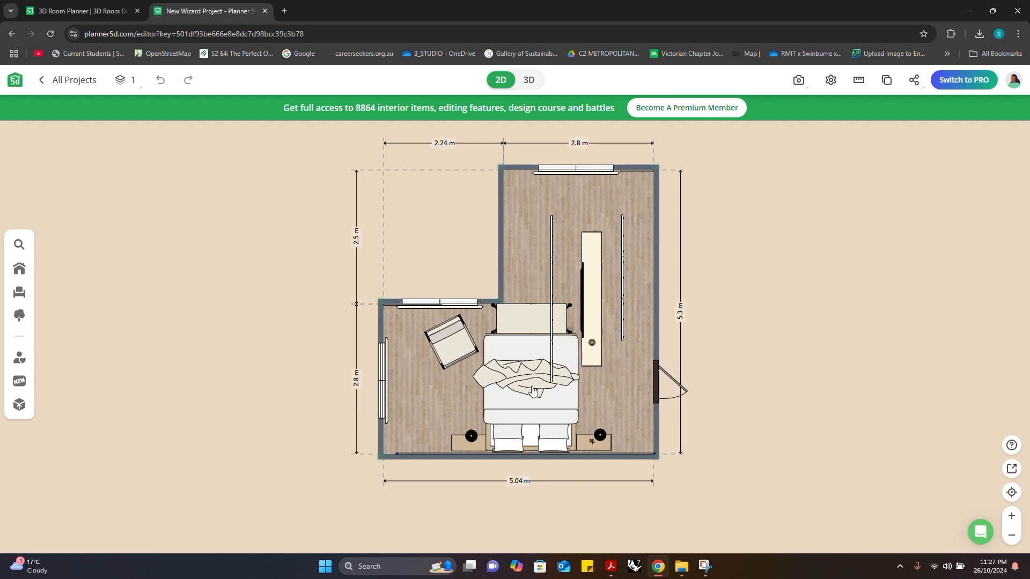
- Flip the armchair beside the bed vertically on the floor plan, dismissing the premium offers
left_click(532, 392)
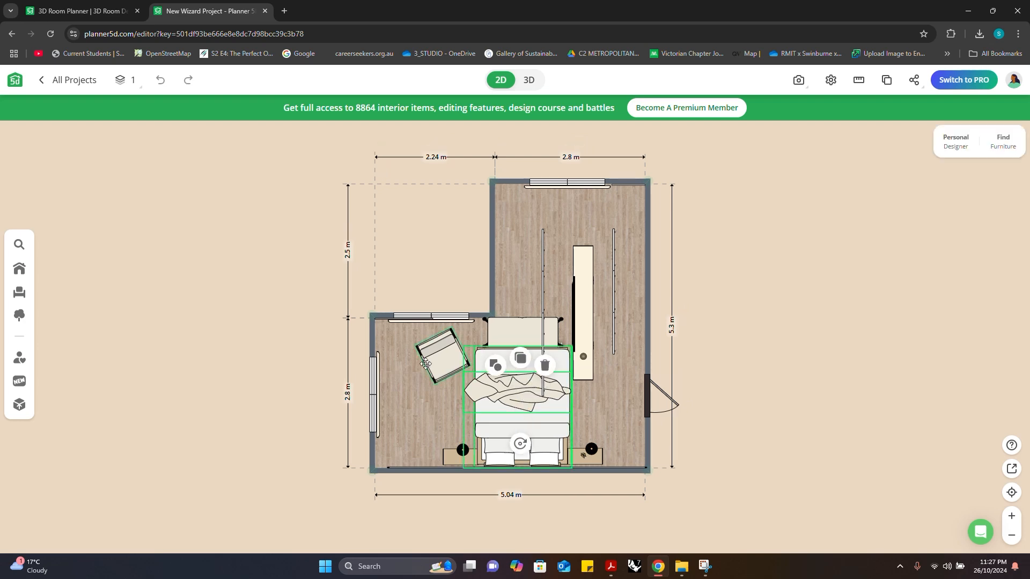
left_click(425, 364)
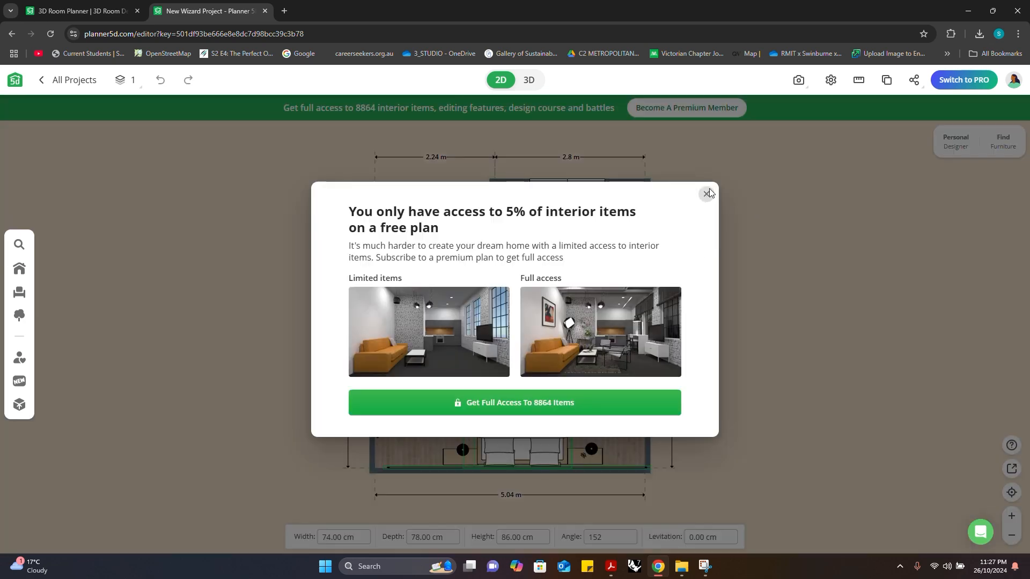
left_click(706, 194)
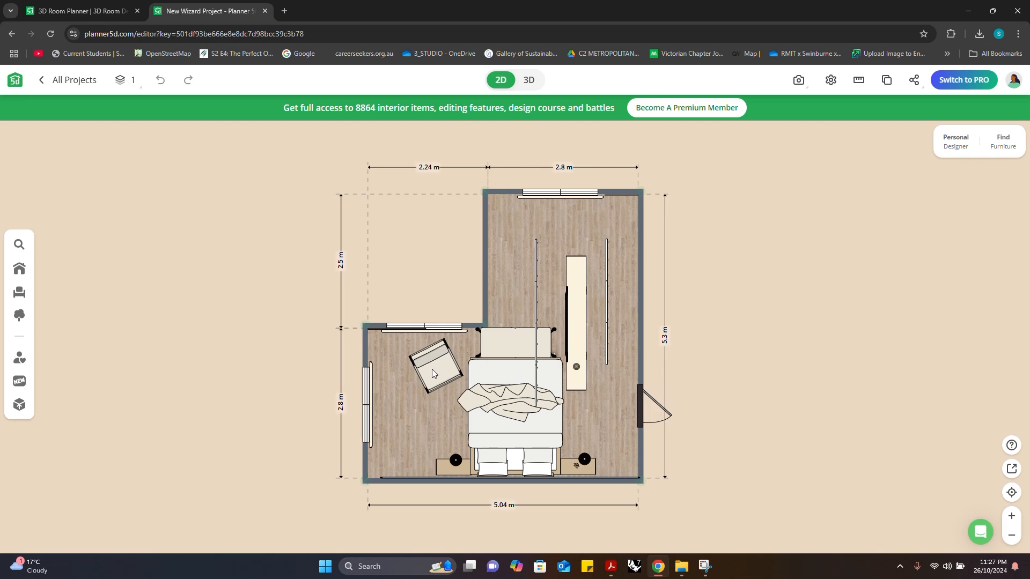
left_click(432, 369)
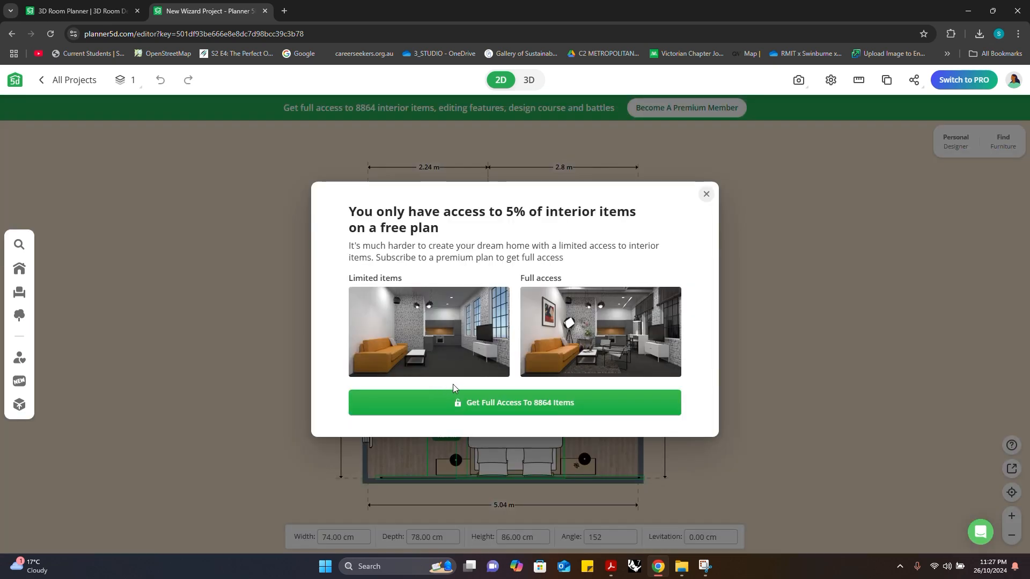
left_click(706, 195)
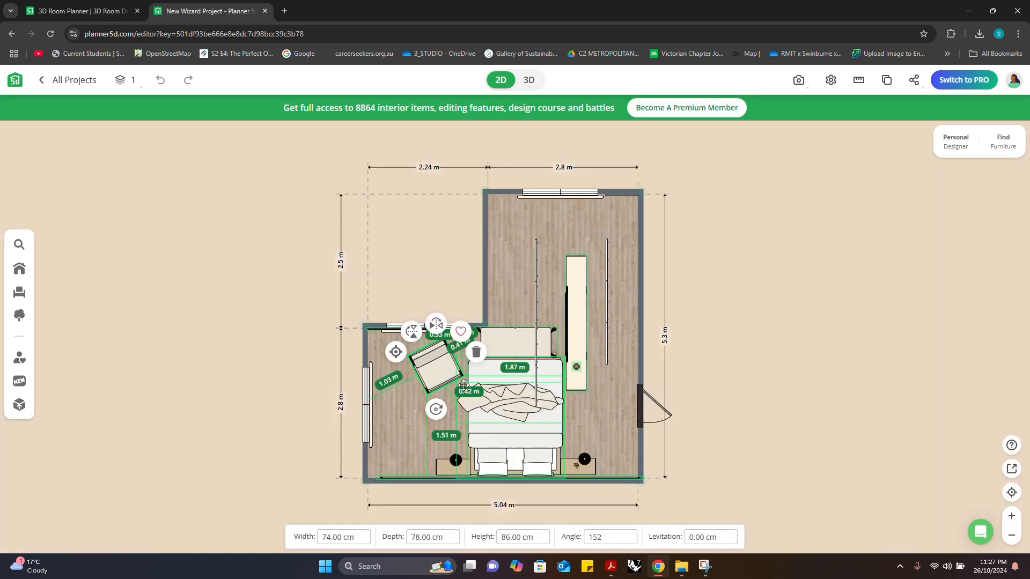
left_click(395, 351)
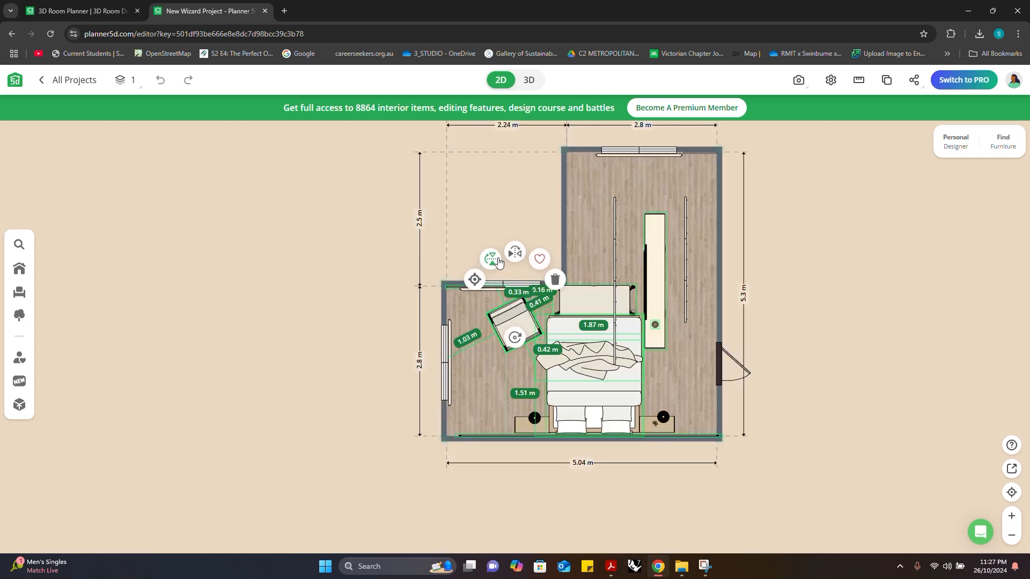
left_click(498, 260)
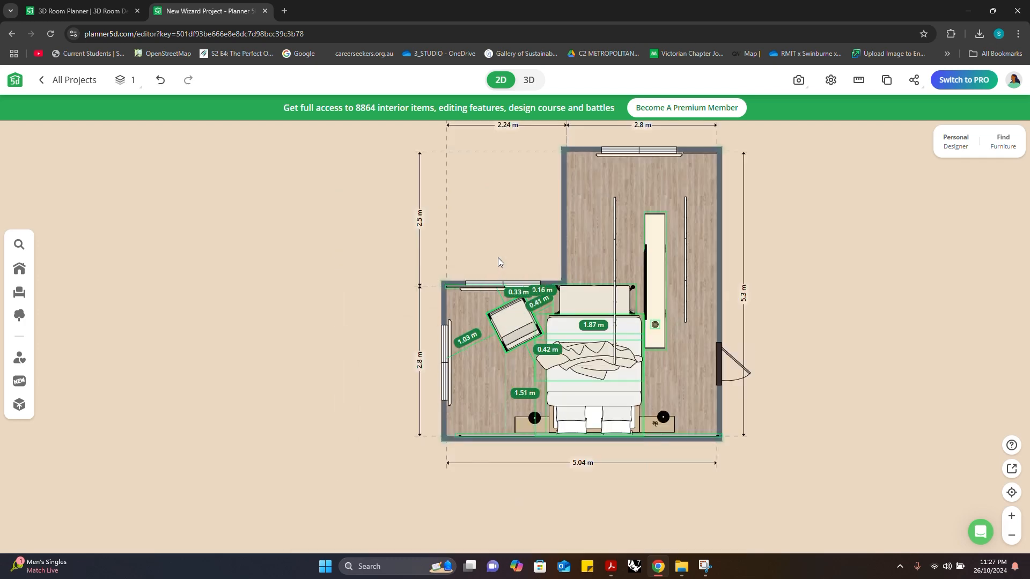
left_click(510, 316)
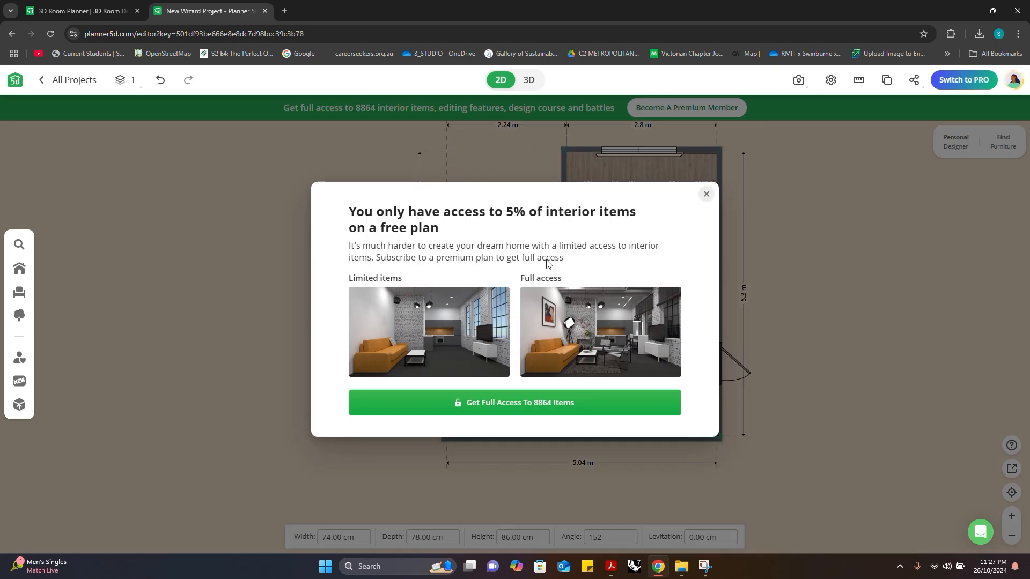
left_click(706, 194)
left_click_drag(587, 354, 536, 384)
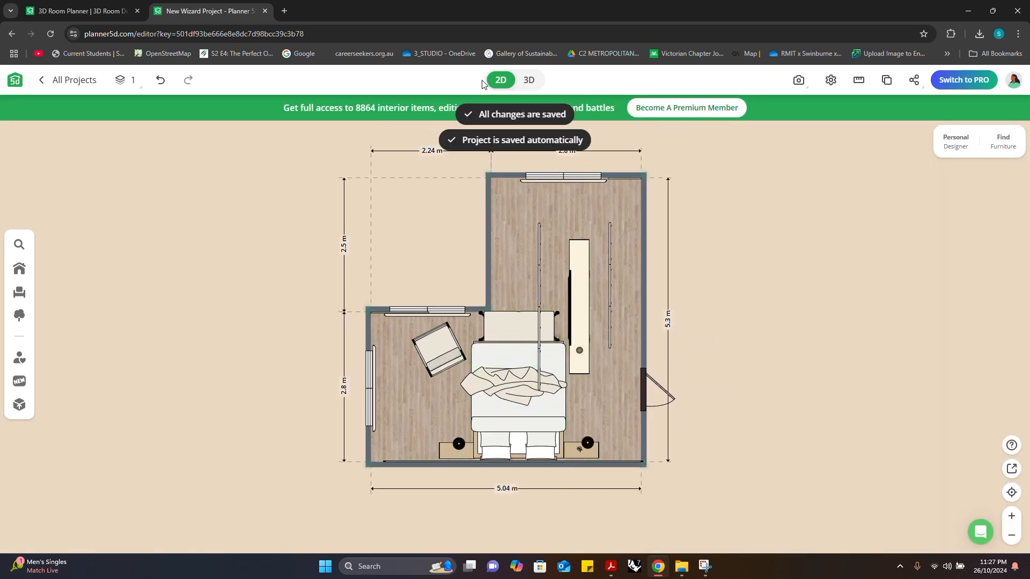
- Search the furniture catalogue for "desk" and add the free wide wooden desk to the floor plan
left_click(20, 295)
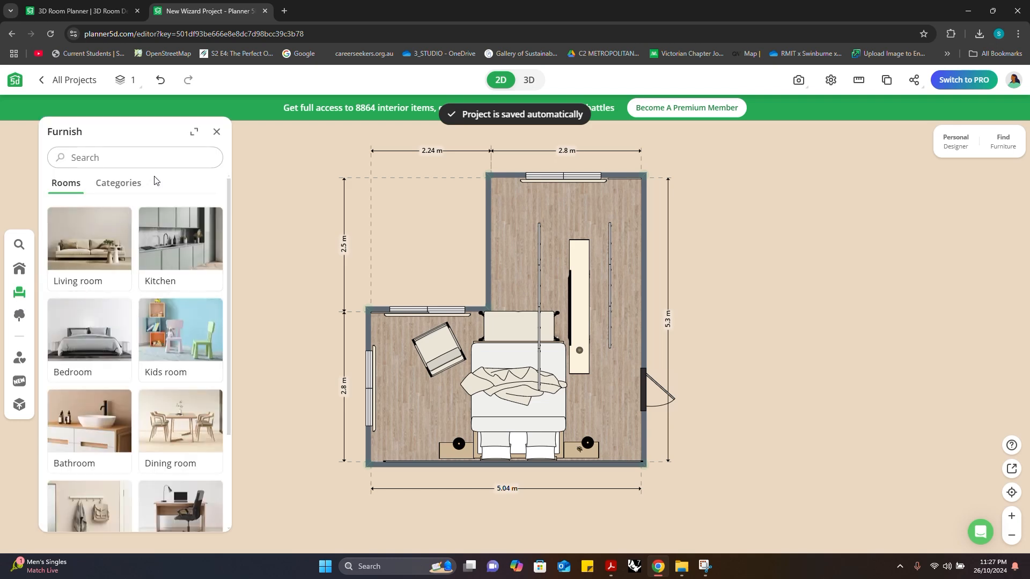
left_click(143, 161)
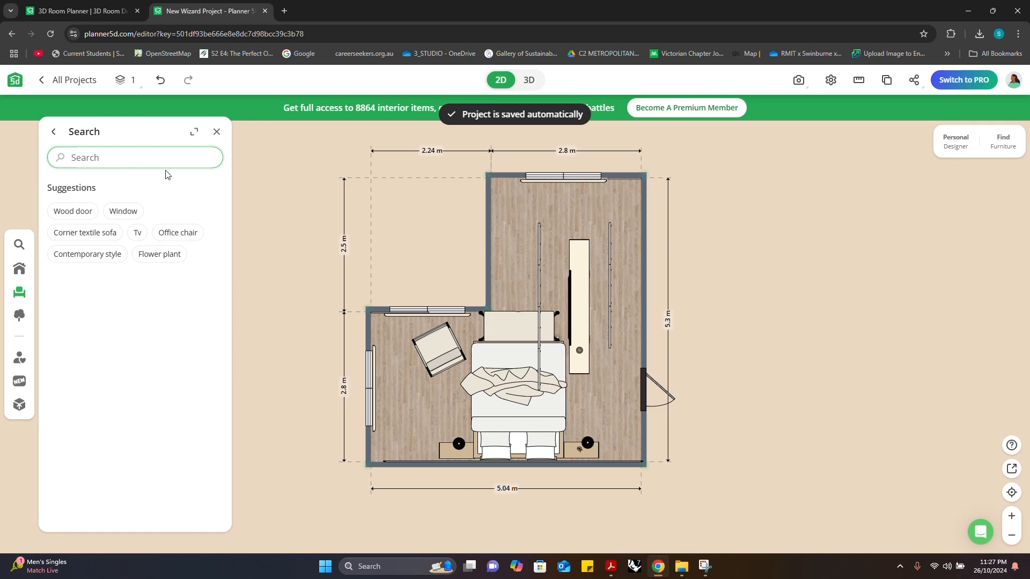
type("desk")
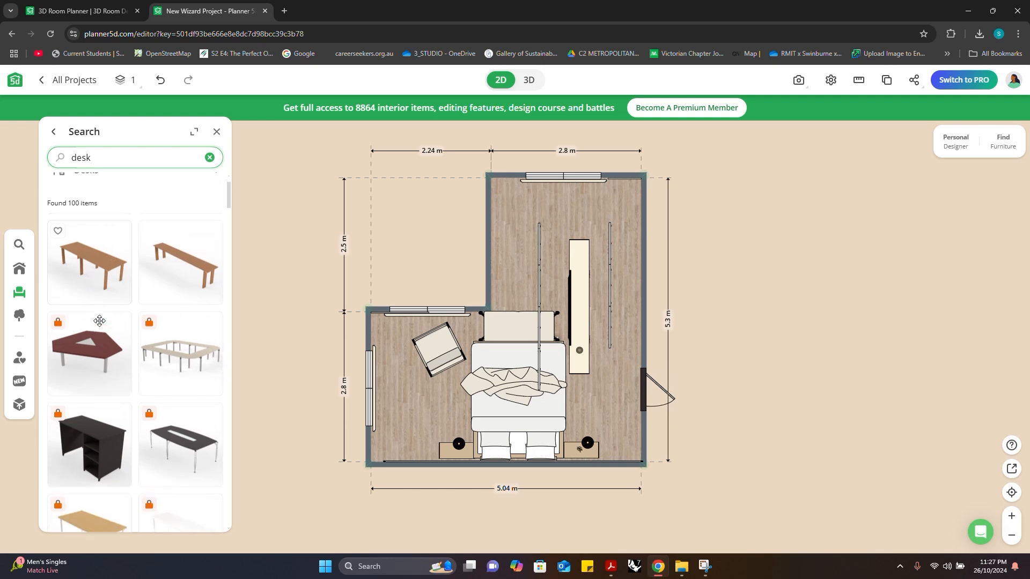
scroll(99, 327, "down", 5)
scroll(145, 387, "down", 2)
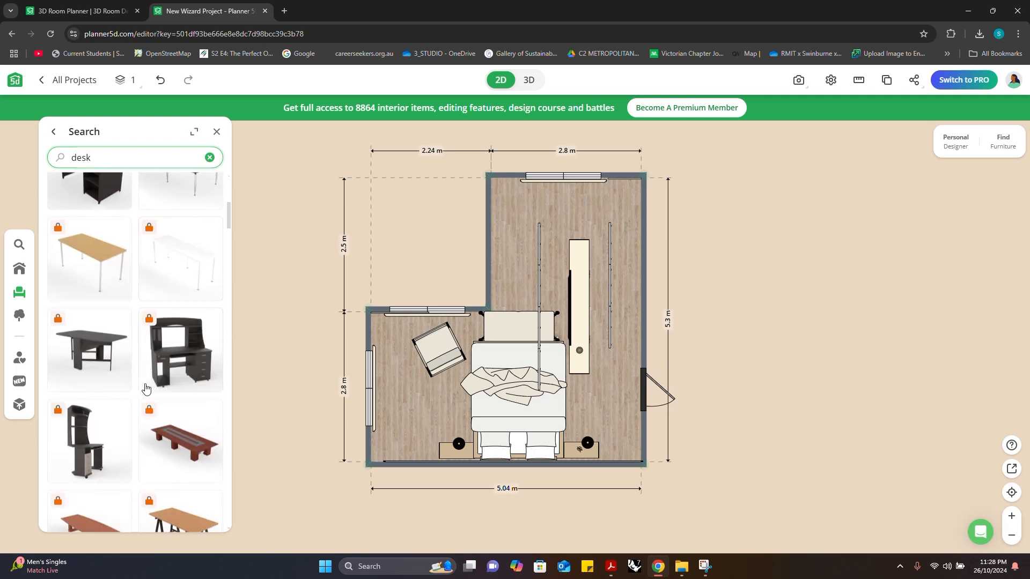
scroll(145, 386, "up", 6)
left_click(88, 304)
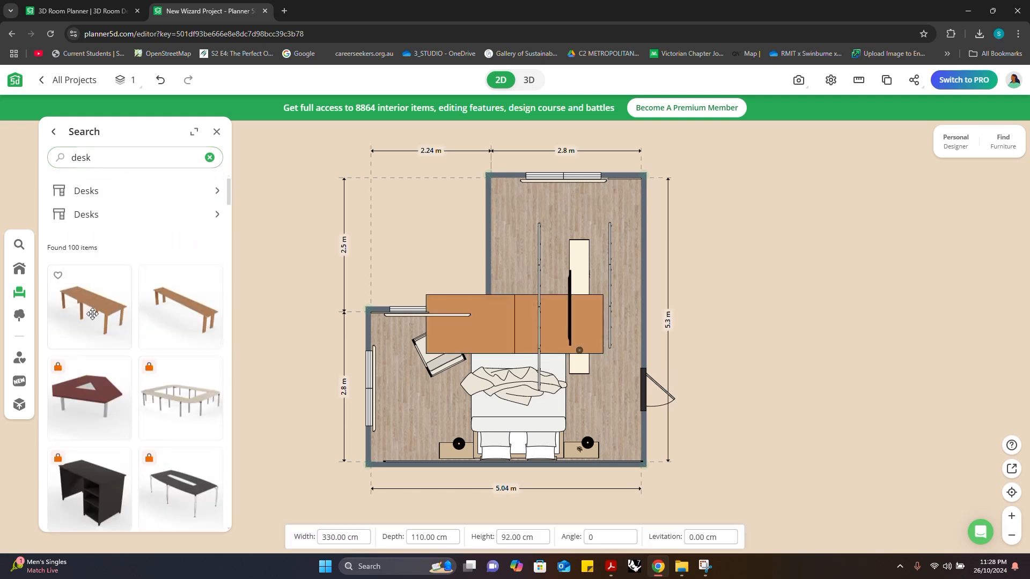
left_click(540, 323)
left_click(521, 323)
- Move the wooden desk against the window wall of the narrow wing, flush with the long wall that holds the door
left_click_drag(521, 322, 590, 213)
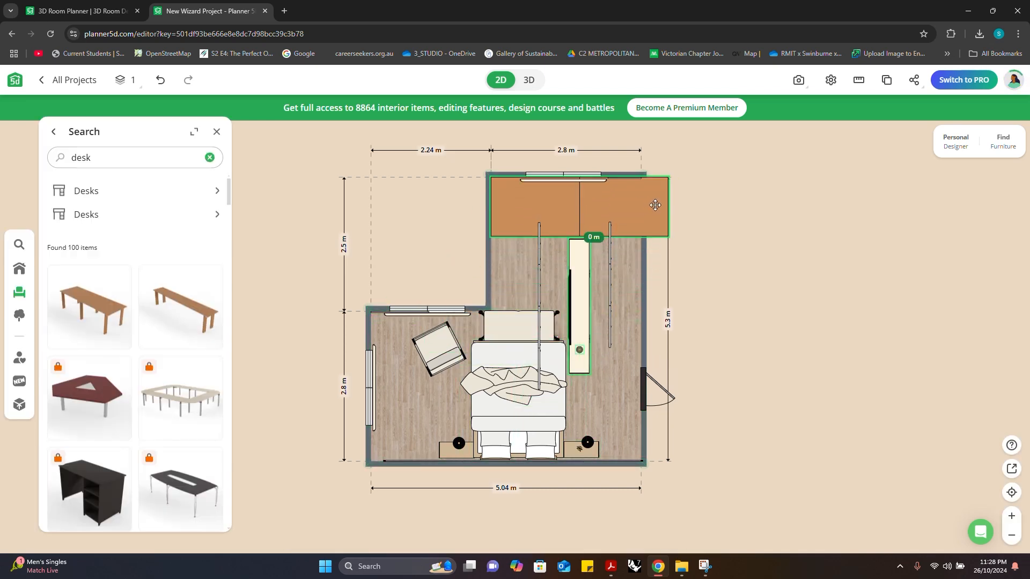
left_click(559, 194)
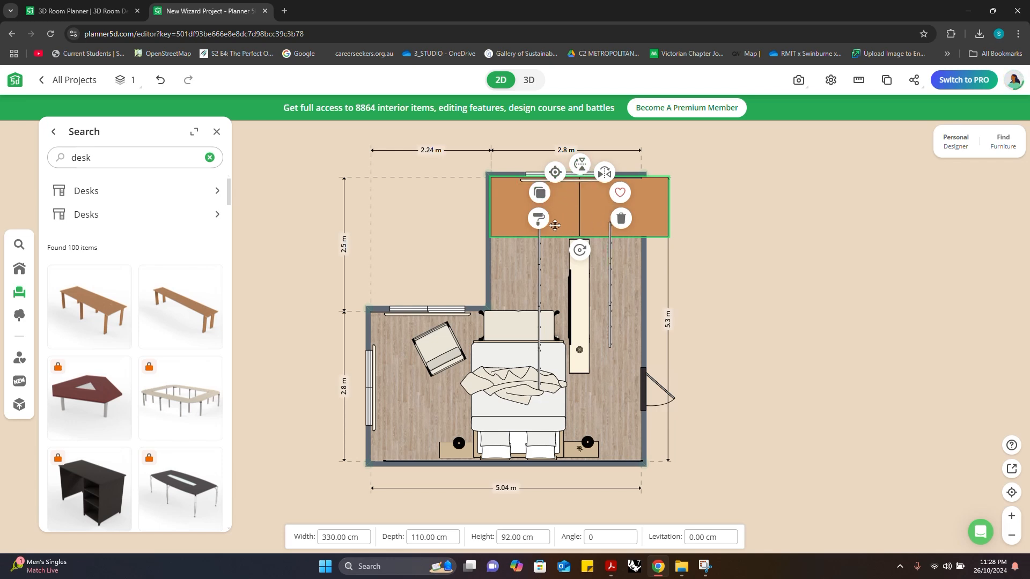
left_click_drag(504, 215, 558, 212)
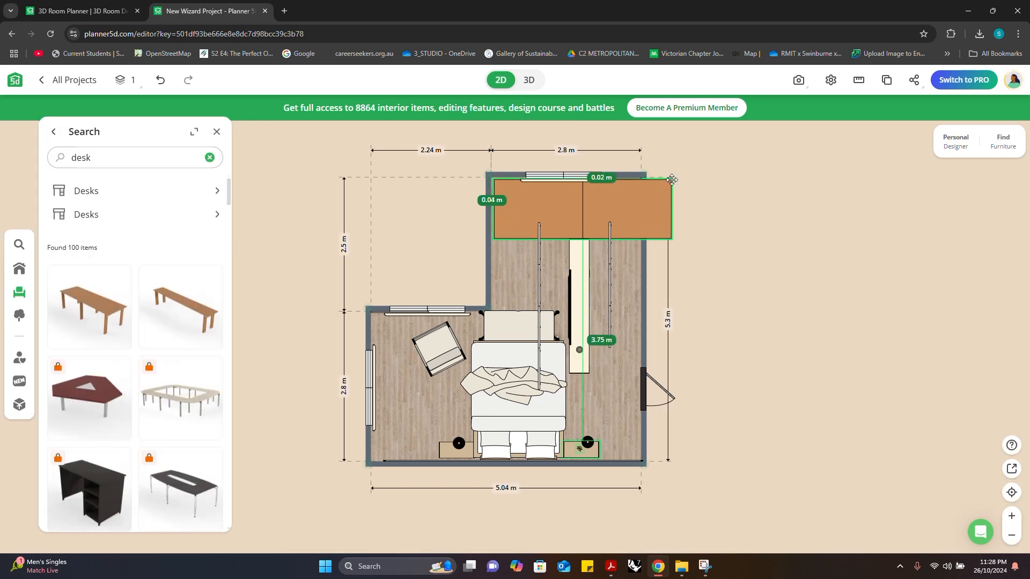
left_click_drag(671, 179, 642, 177)
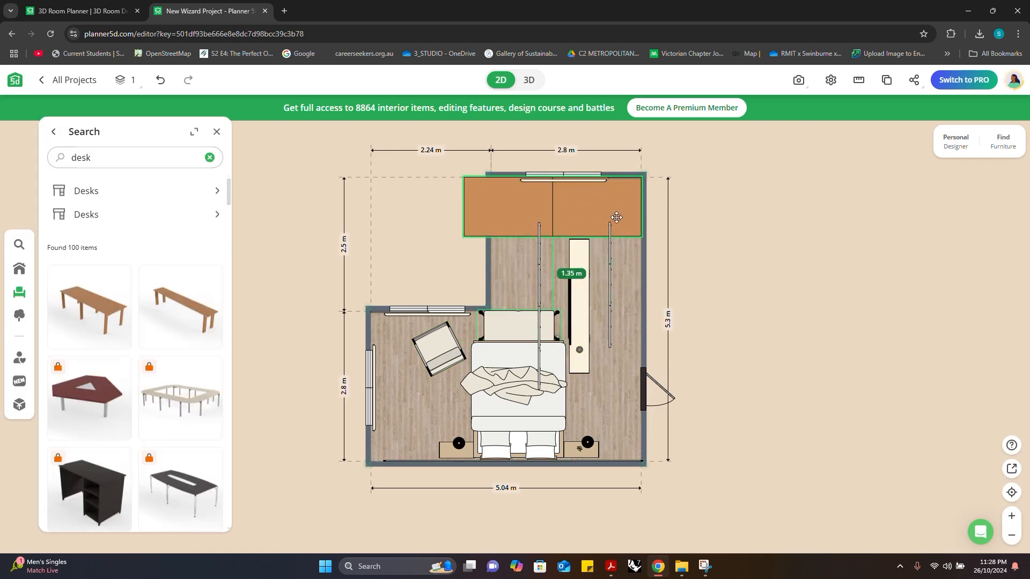
left_click_drag(617, 218, 613, 209)
- Try a light blue colour (RGB 97, 223, 255) for the desk and browse the wood textures
left_click(568, 213)
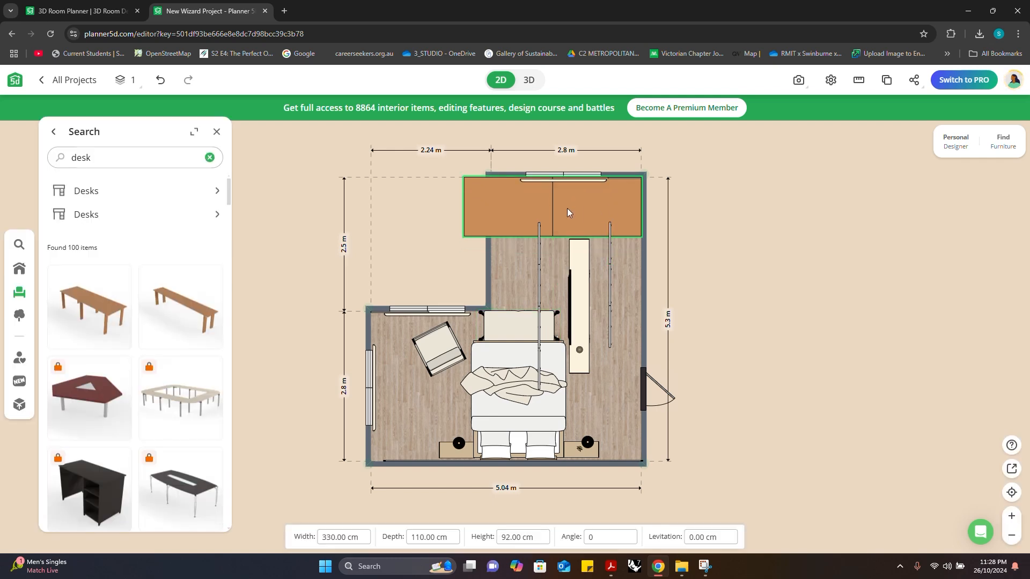
left_click(513, 217)
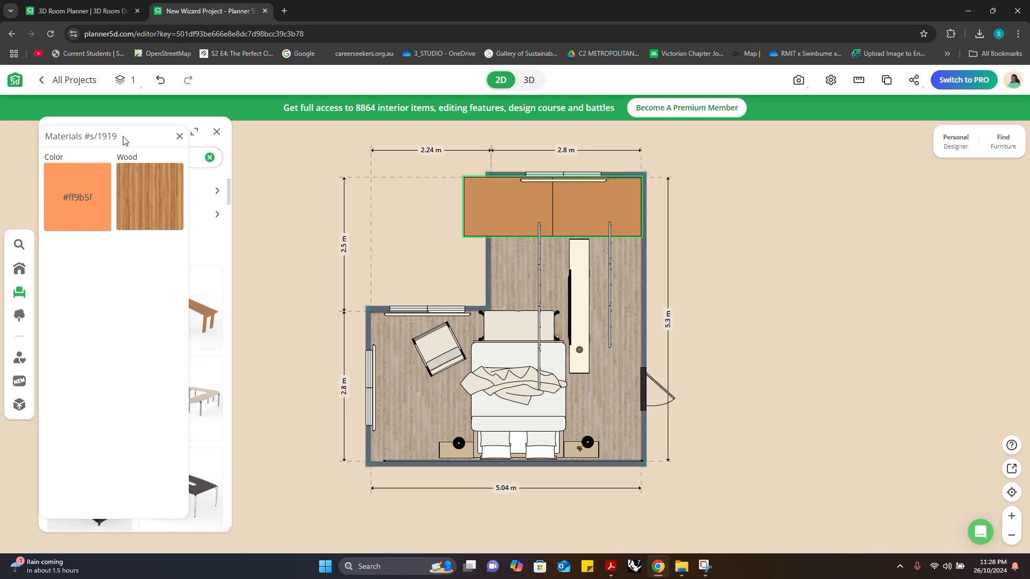
left_click(97, 207)
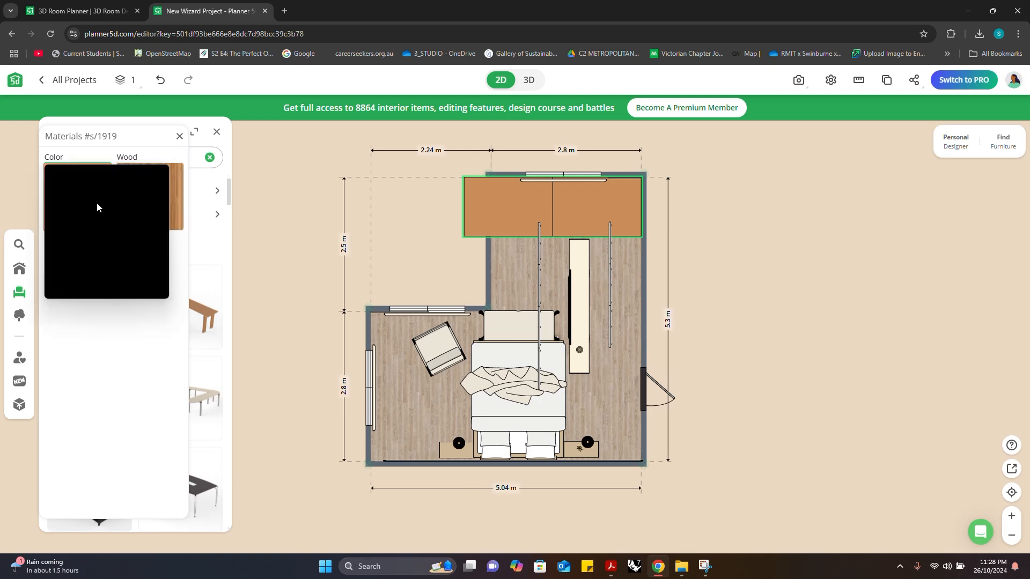
left_click_drag(154, 251, 126, 251)
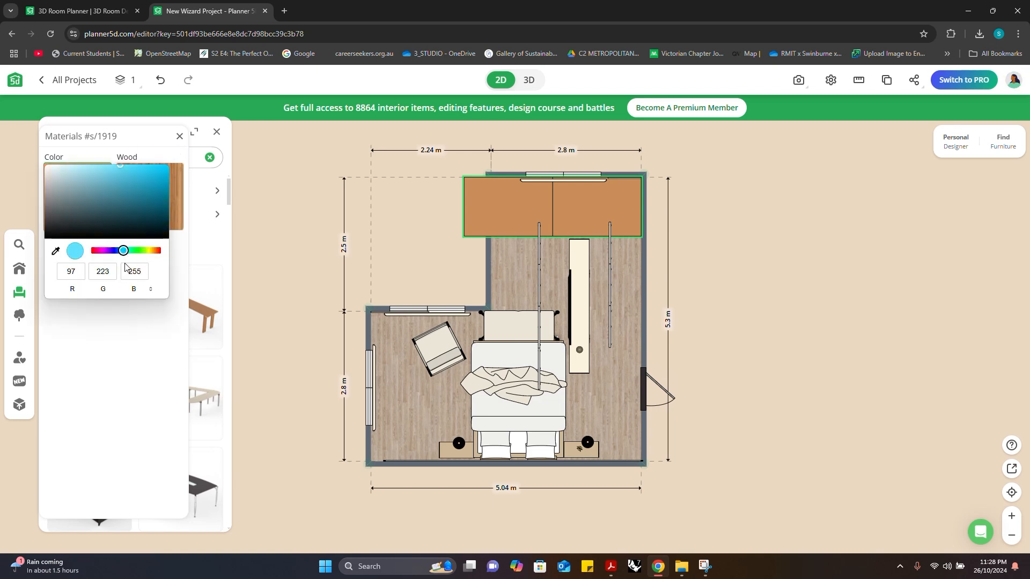
left_click(127, 352)
left_click(156, 190)
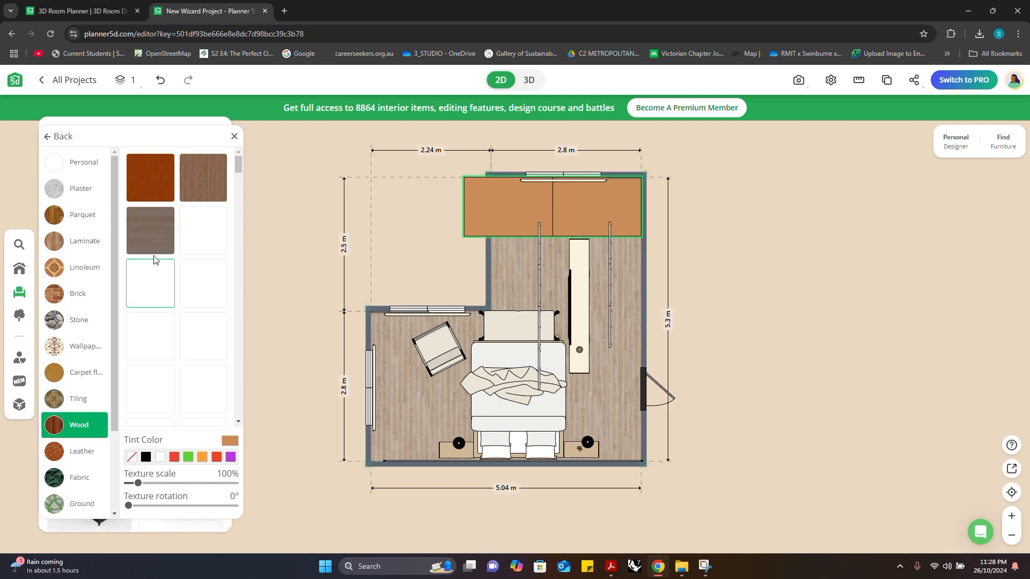
scroll(80, 228, "down", 2)
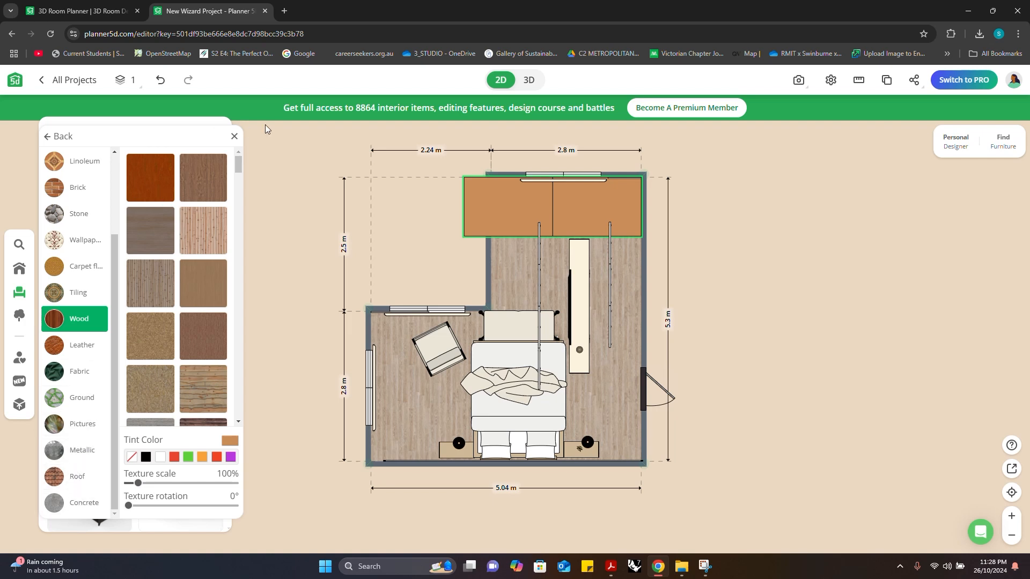
left_click(235, 138)
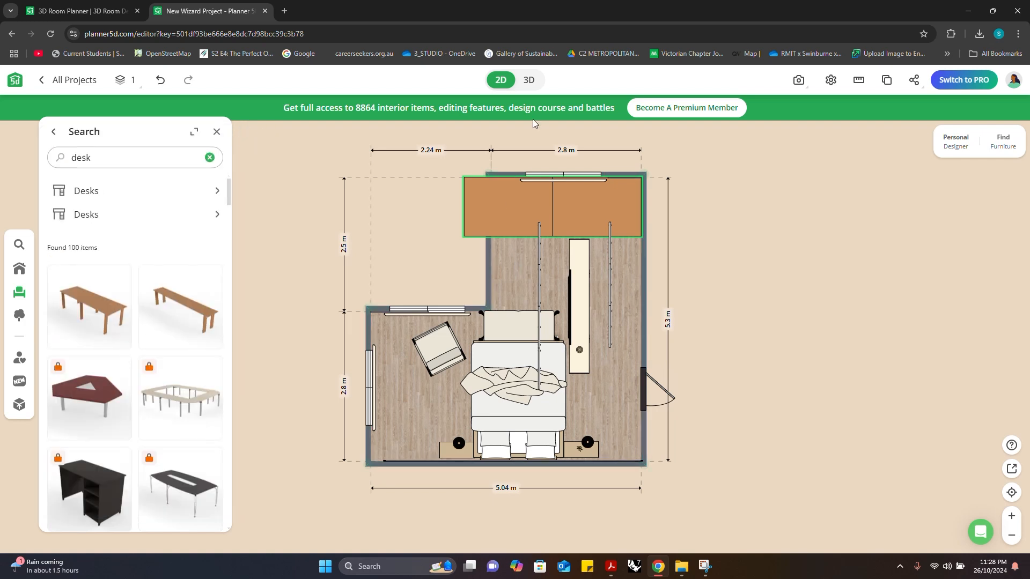
- Switch to the 3D view and examine the furnished bedroom from outside and inside
left_click(527, 80)
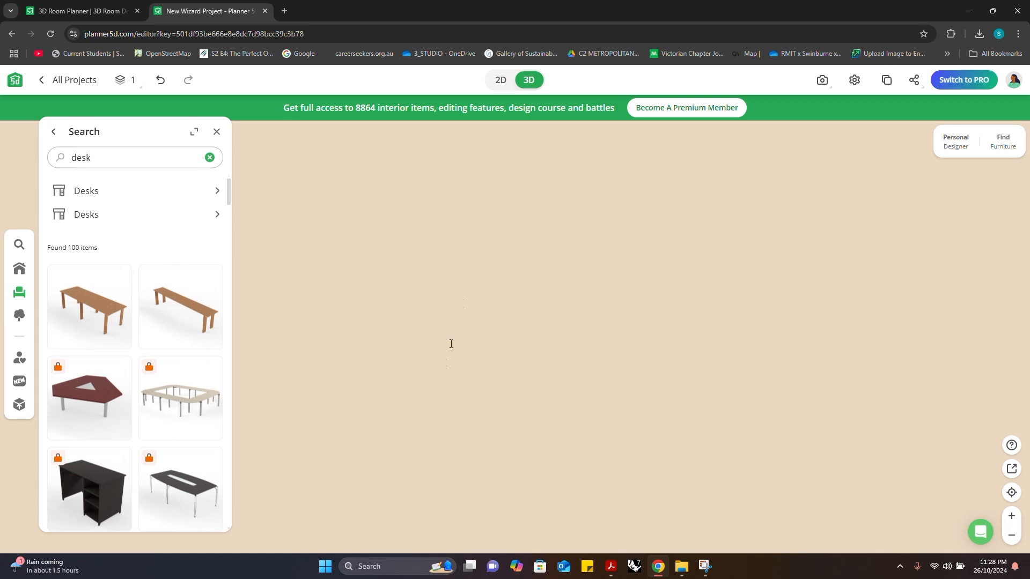
left_click_drag(811, 448, 453, 421)
left_click(514, 410)
scroll(514, 410, "up", 3)
scroll(514, 410, "up", 6)
left_click_drag(545, 494, 776, 398)
scroll(773, 395, "down", 6)
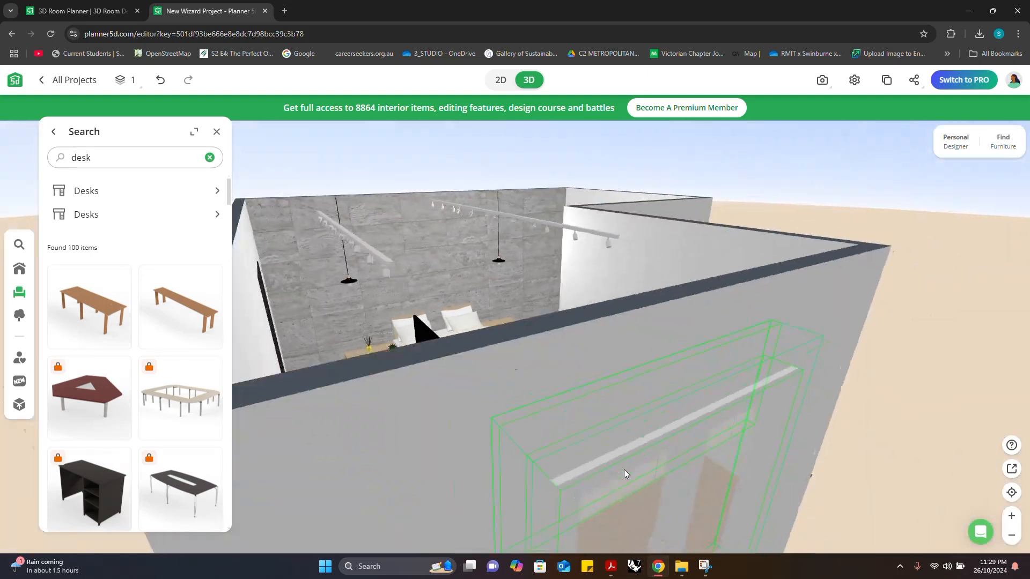
left_click_drag(623, 469, 472, 519)
scroll(472, 520, "up", 4)
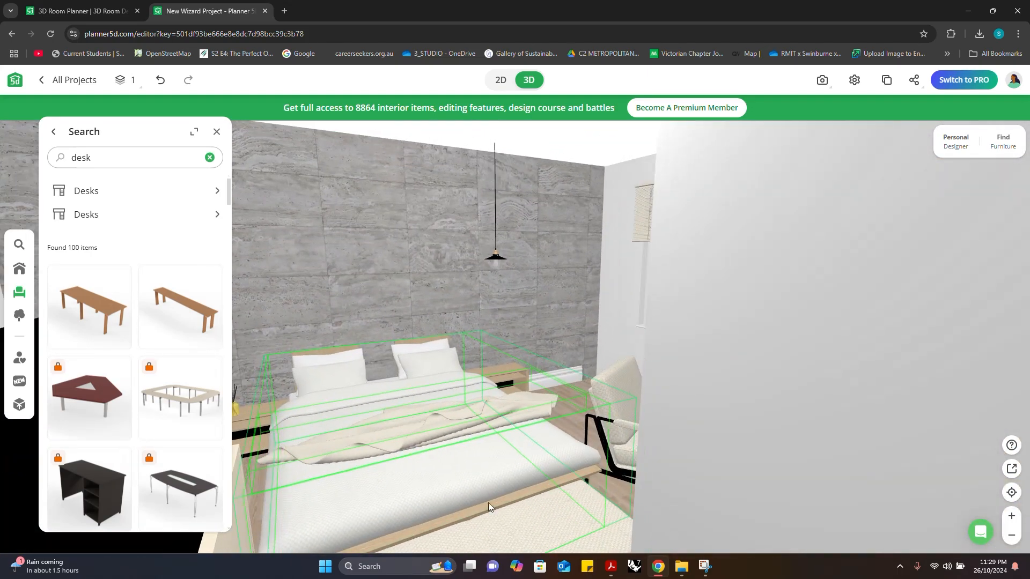
- Frame the bedroom interior from the desk end, save a screenshot of it and open the saved renders
left_click(220, 131)
scroll(517, 392, "down", 5)
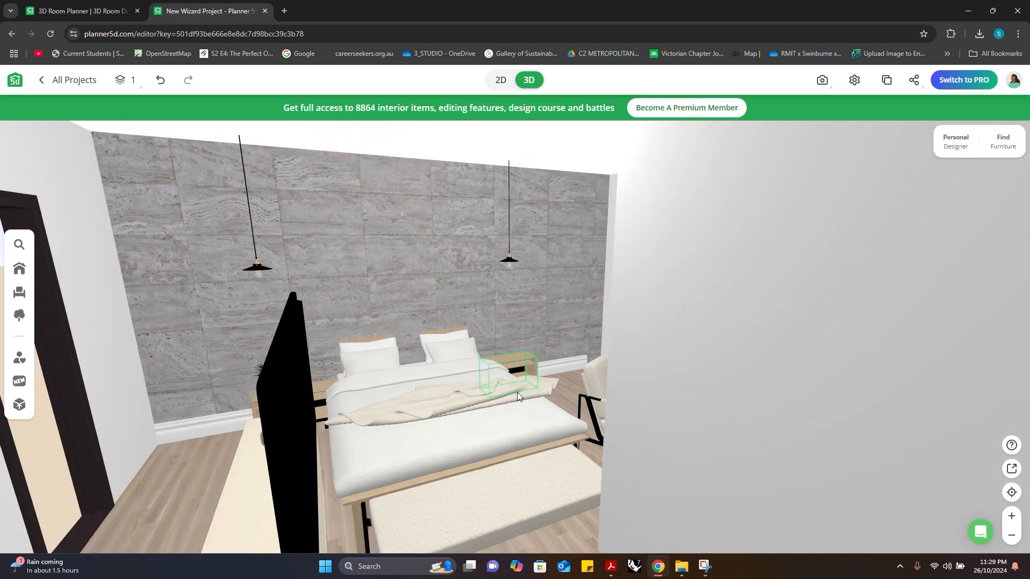
scroll(295, 505, "up", 3)
mouse_move(295, 505)
left_mouse_down()
mouse_move(278, 527)
mouse_move(291, 519)
left_mouse_up()
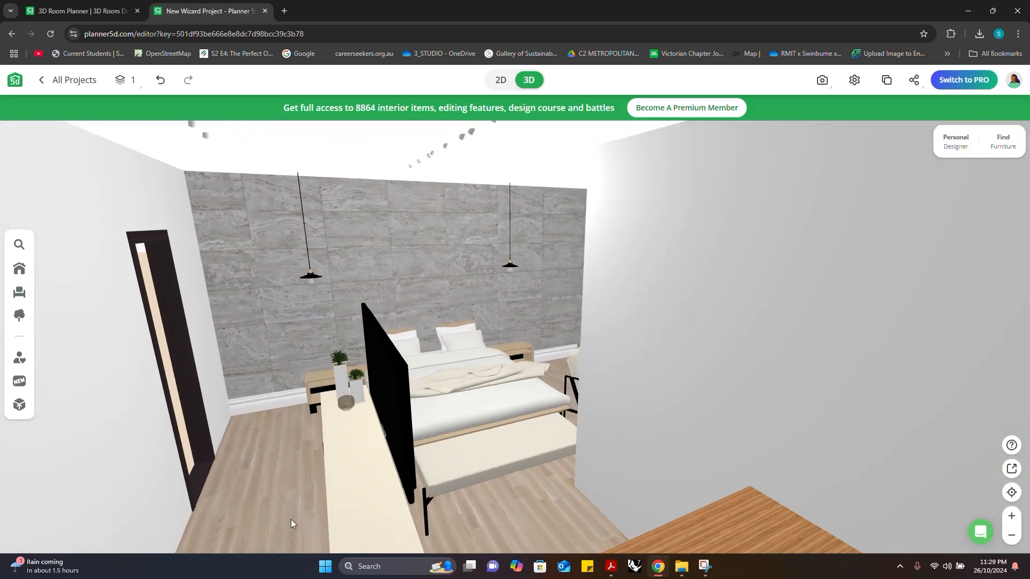
left_click(821, 81)
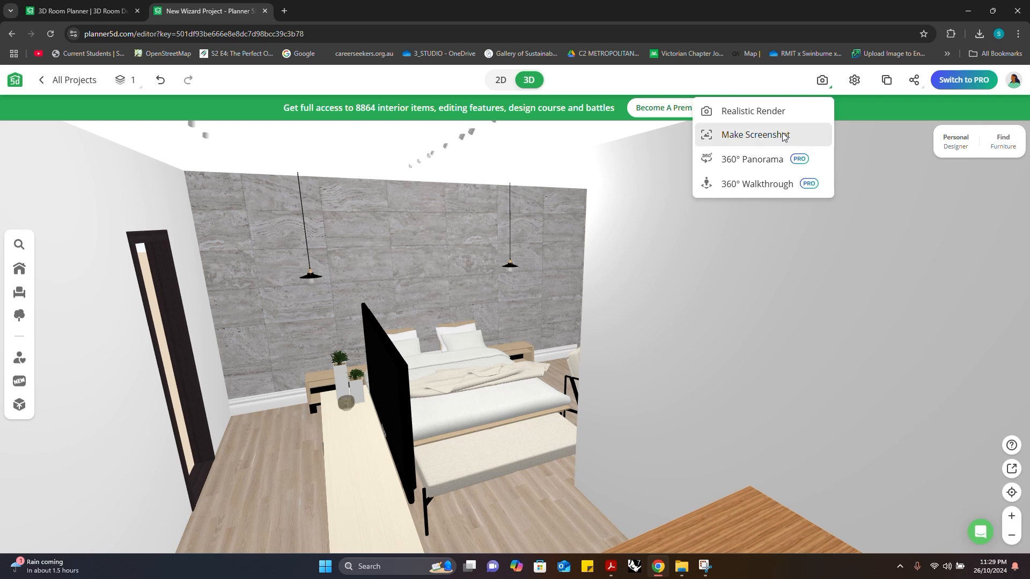
left_click(768, 145)
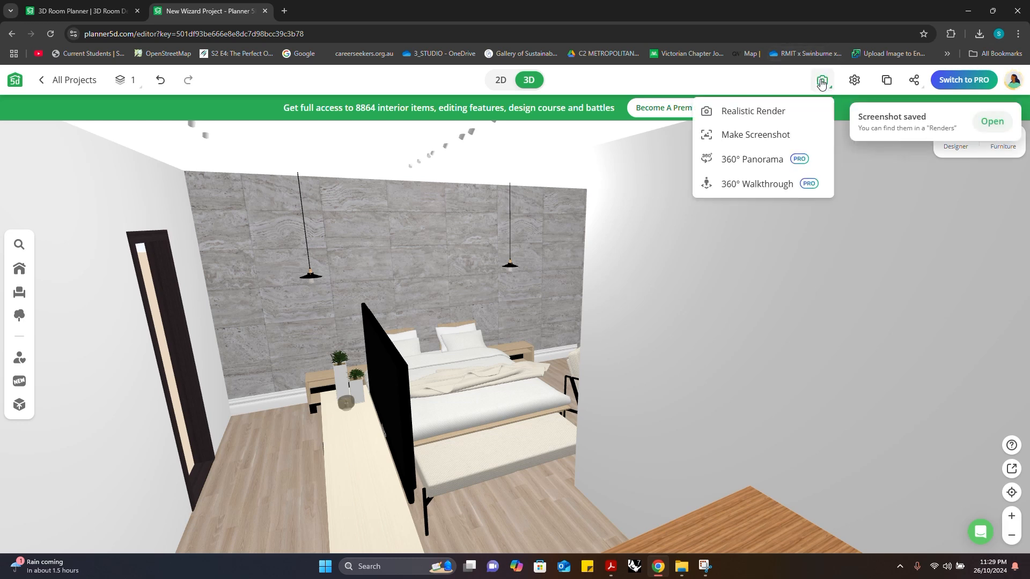
left_click(992, 122)
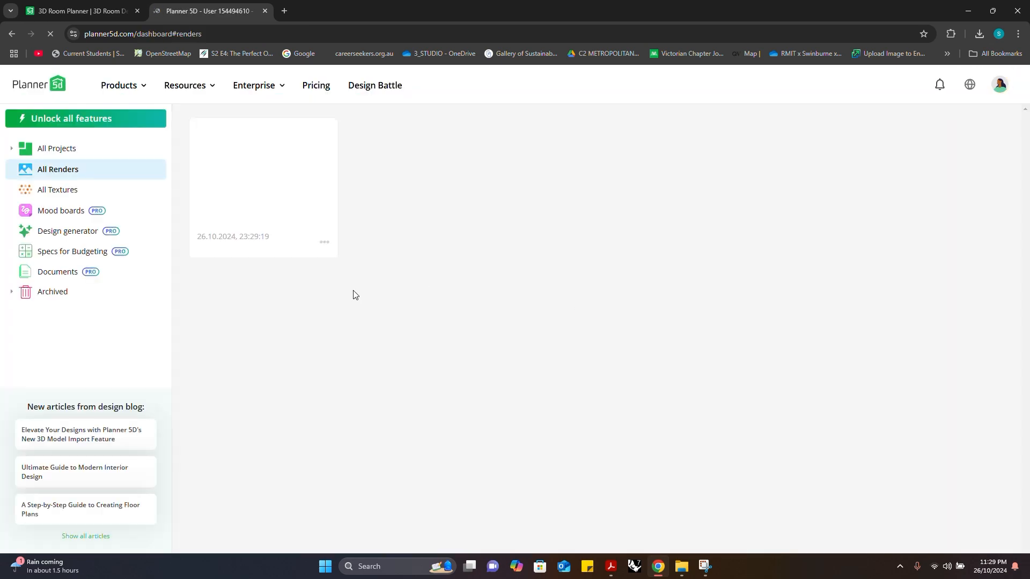
- Download the saved bedroom screenshot, inspect the downloaded image up close, and close it along with the render preview
mouse_move(324, 242)
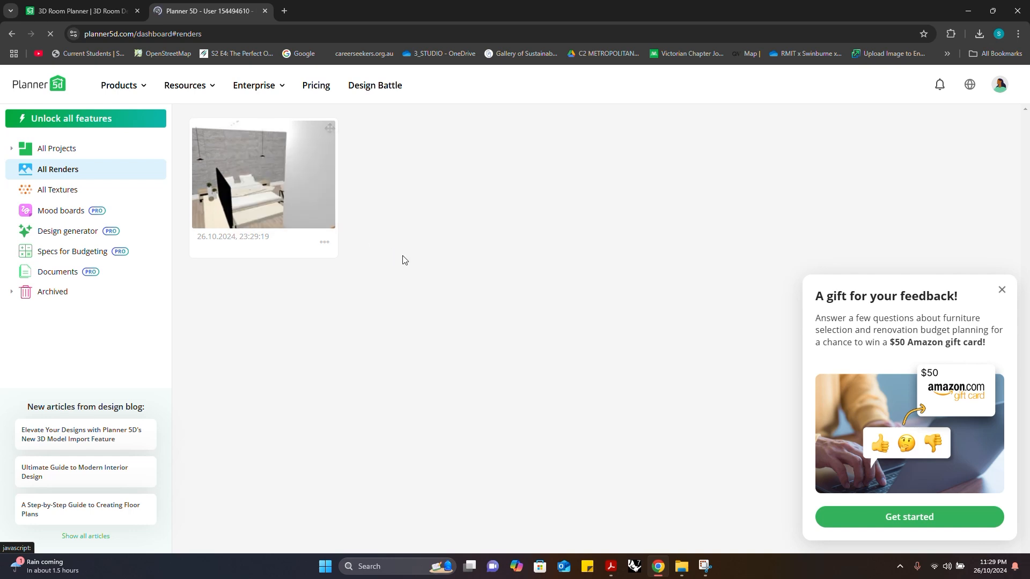
left_click(303, 194)
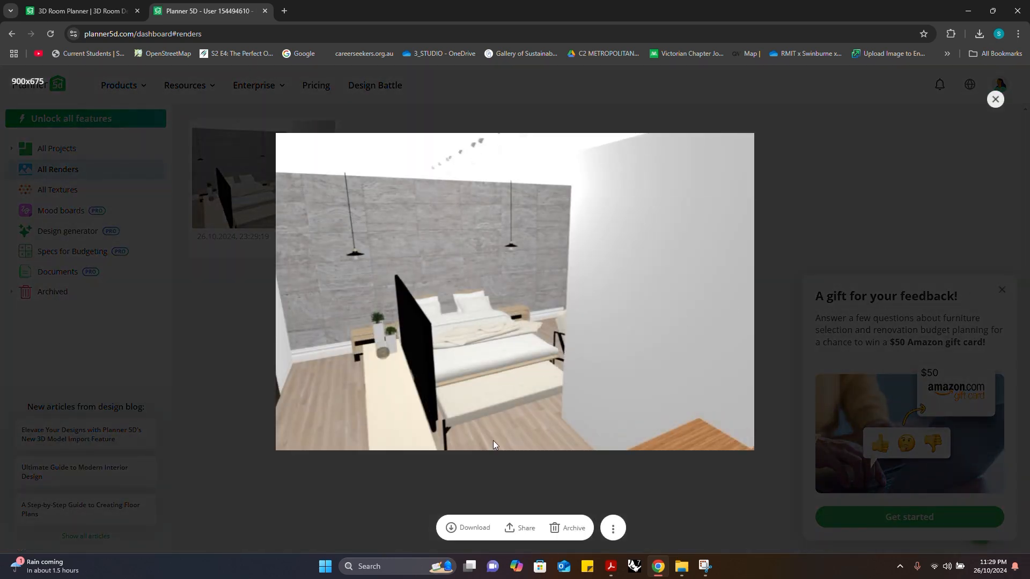
left_click(477, 528)
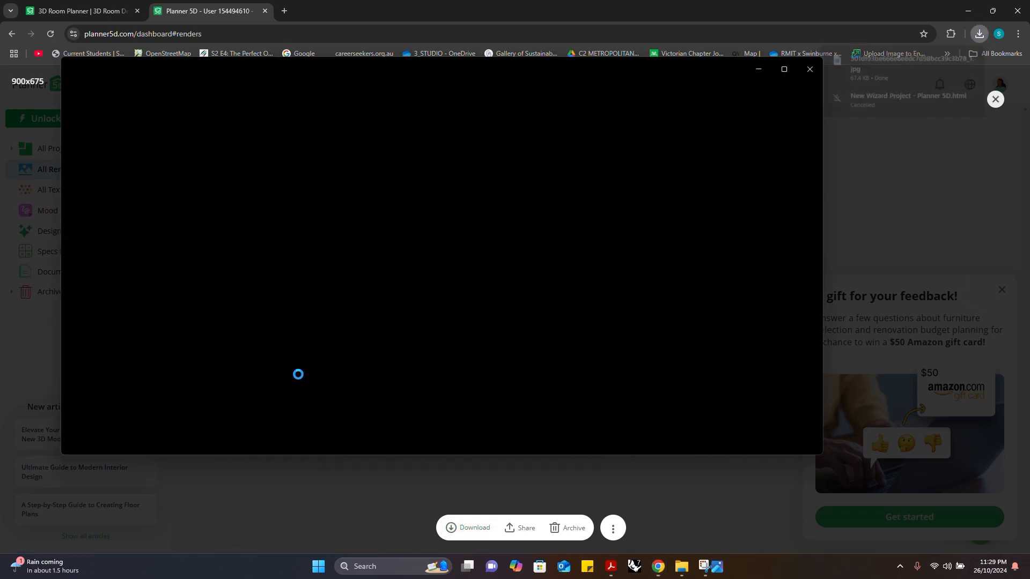
scroll(302, 377, "up", 3)
scroll(332, 361, "up", 5)
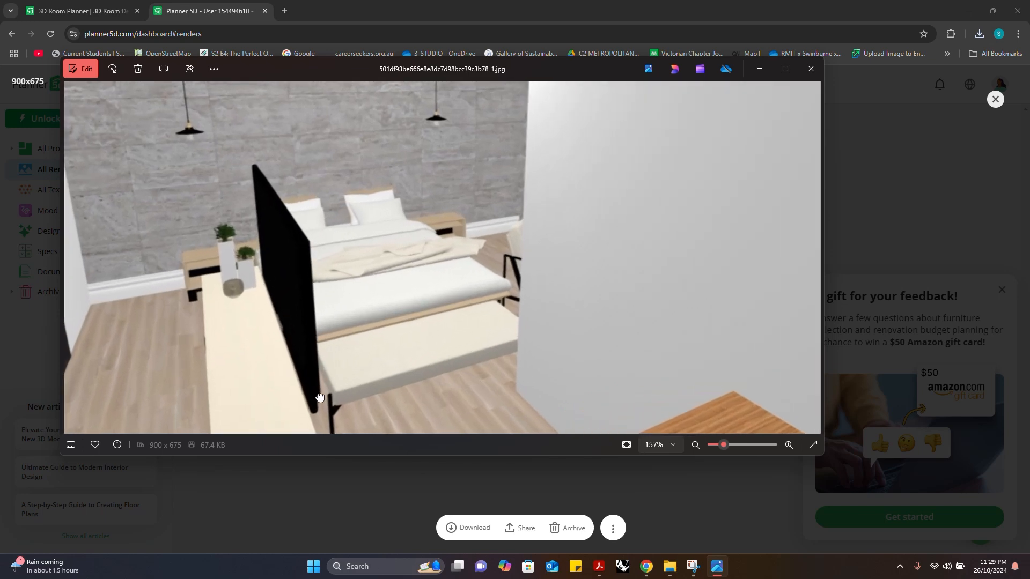
left_click(811, 69)
left_click(1001, 283)
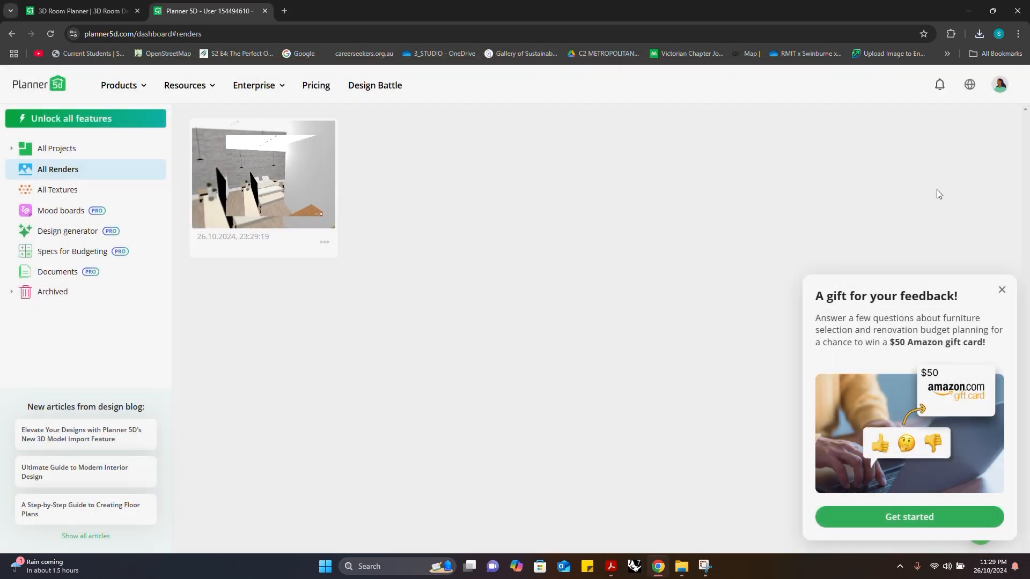
- Dismiss the feedback offer, return to the bedroom project and examine the bed and the stone wall behind it in 3D
left_click(1001, 290)
left_click(159, 171)
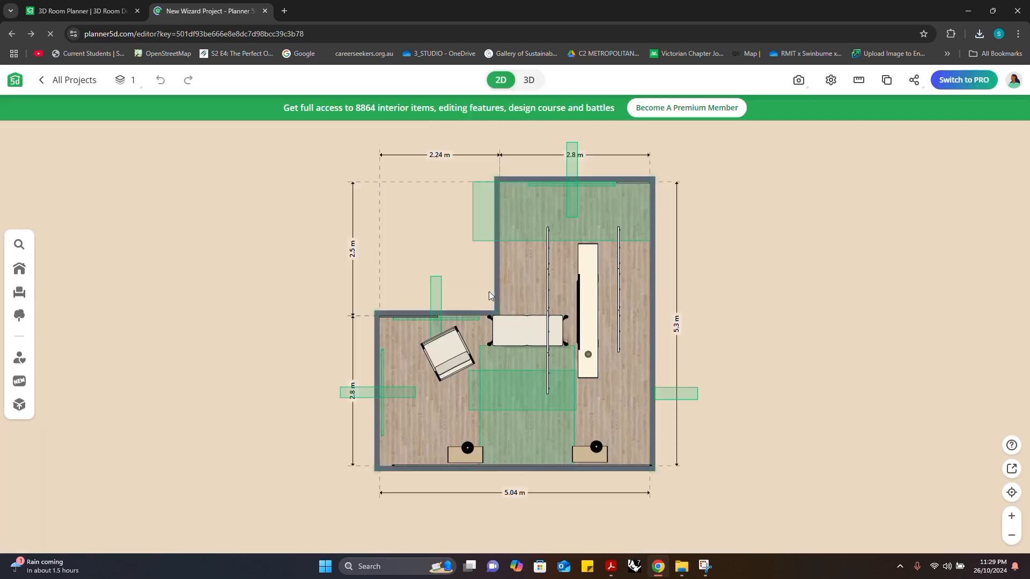
scroll(600, 393, "up", 2)
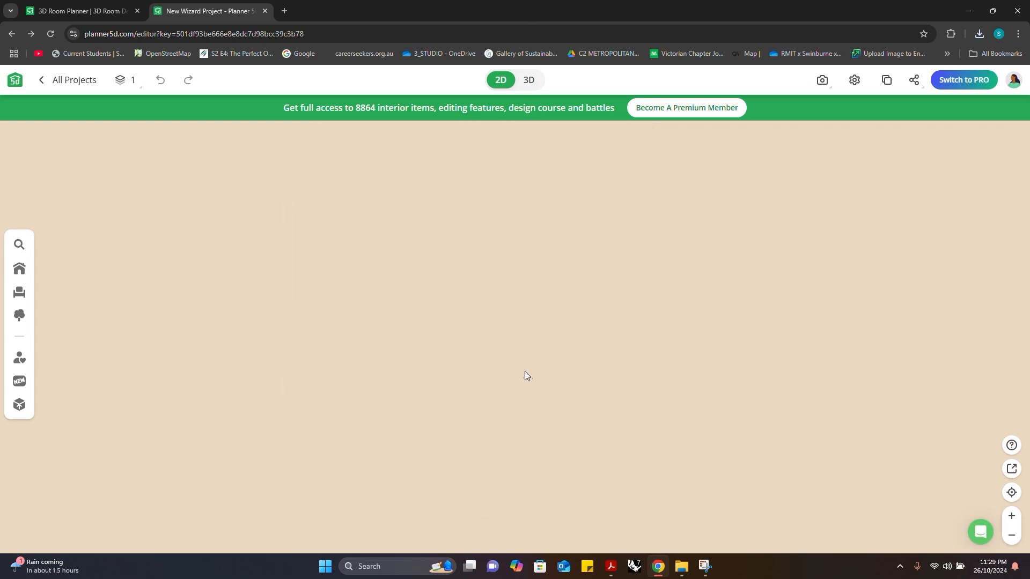
left_click_drag(559, 375, 636, 409)
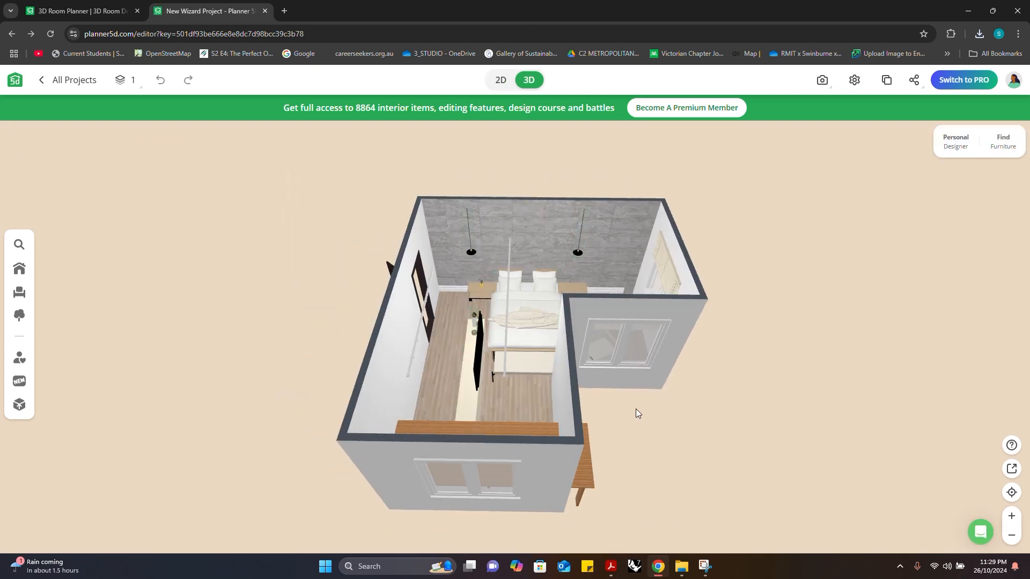
scroll(452, 430, "up", 6)
left_click_drag(493, 422, 512, 392)
left_click_drag(519, 468, 513, 421)
scroll(513, 421, "up", 5)
scroll(512, 418, "down", 5)
scroll(509, 461, "up", 5)
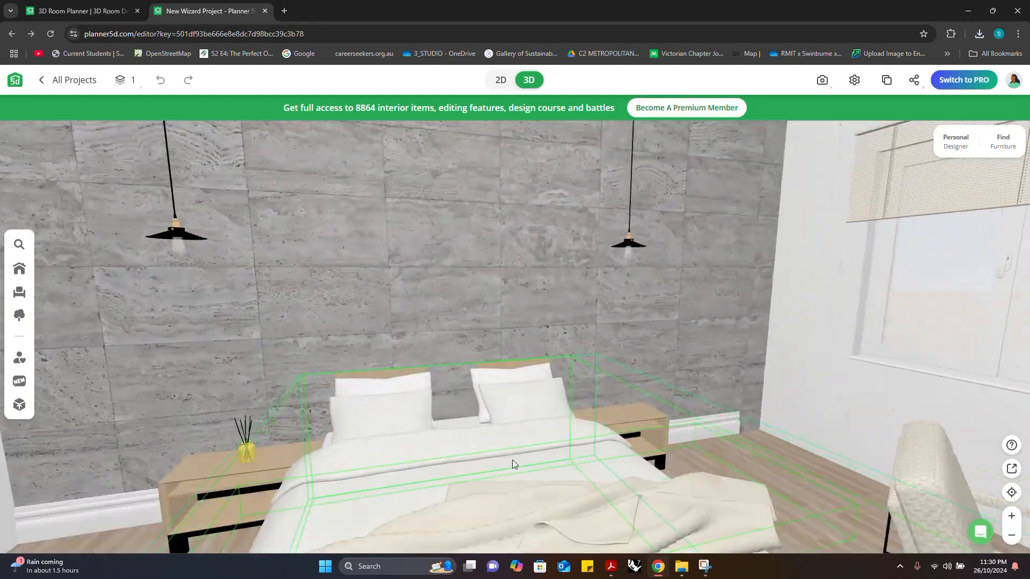
- Try to make a 16:9 Full HD realistic render of the bed seen past the television, and dismiss the purchase offer
left_click(855, 80)
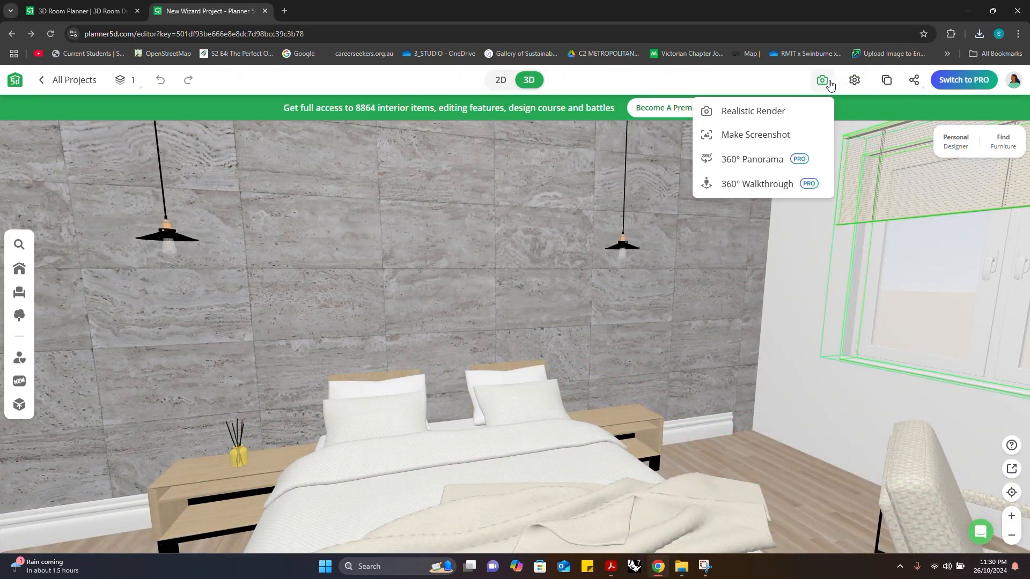
left_click(777, 111)
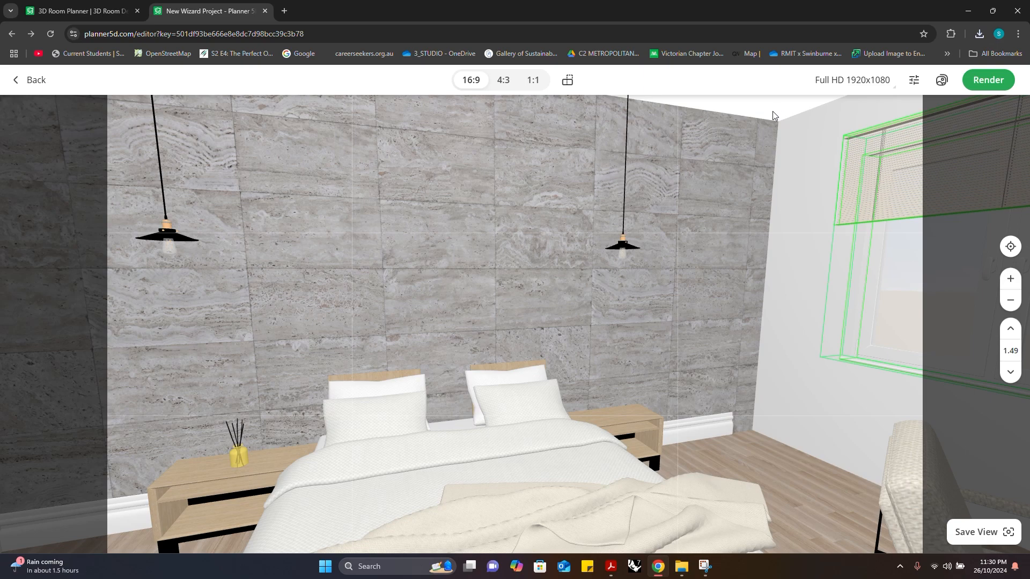
left_click_drag(516, 488, 653, 444)
scroll(496, 497, "down", 2)
scroll(496, 496, "down", 3)
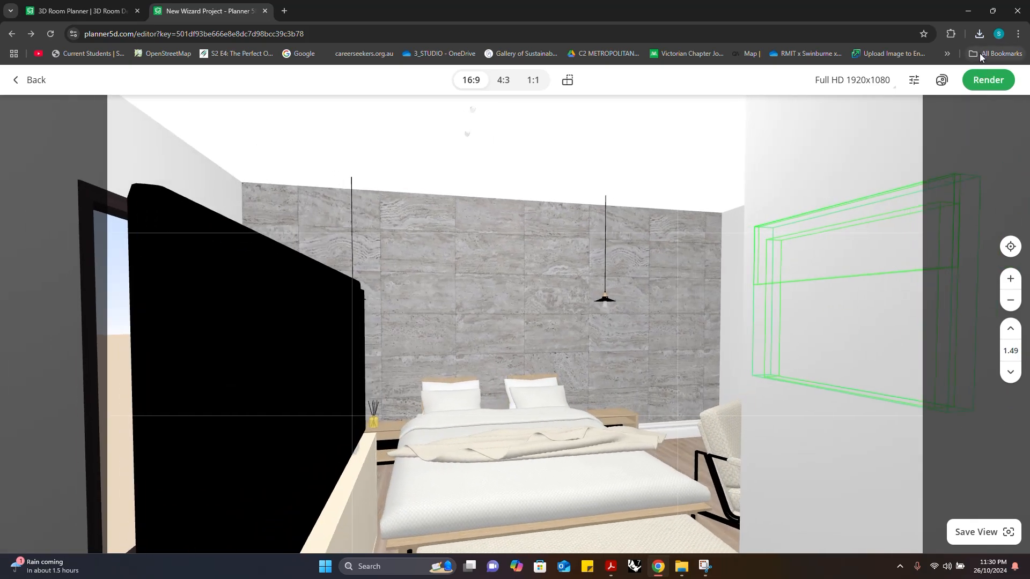
left_click(994, 80)
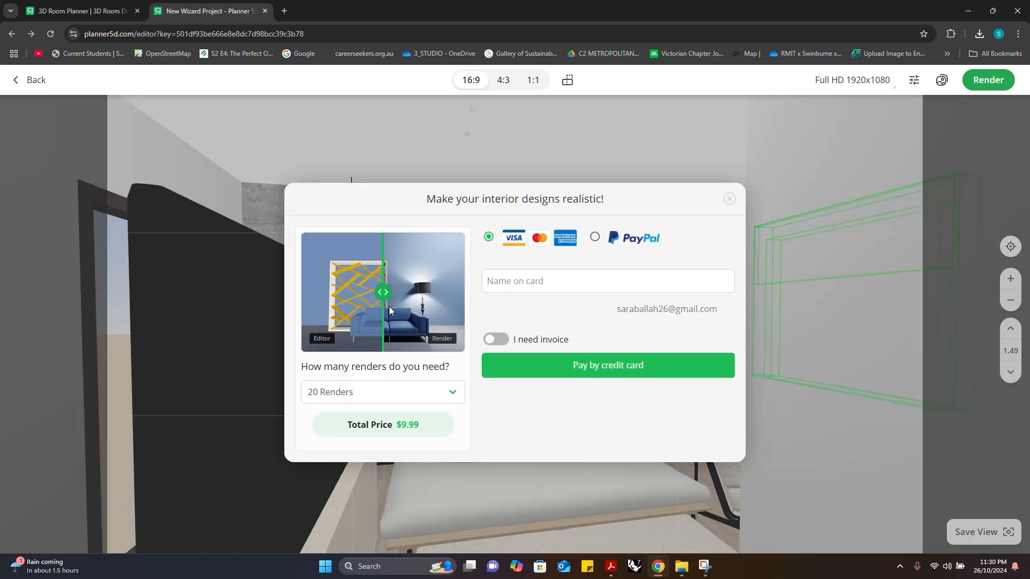
left_click(729, 200)
- Reframe the bed in the render view and compare the 4:3, 1:1, 16:9 and portrait 9:16 formats
mouse_move(668, 340)
left_mouse_down()
mouse_move(666, 353)
mouse_move(663, 339)
left_mouse_up()
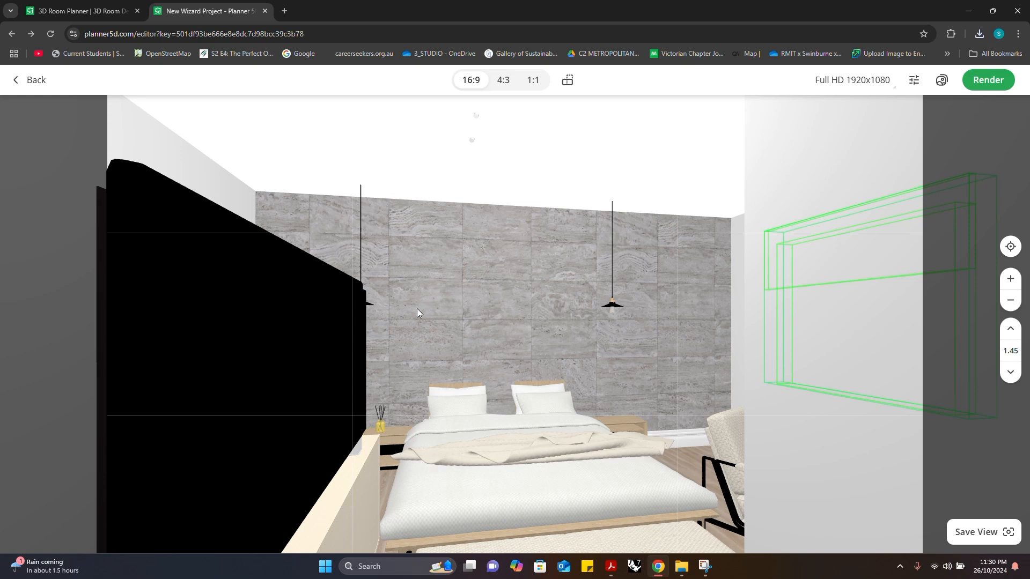
left_click_drag(423, 296, 410, 365)
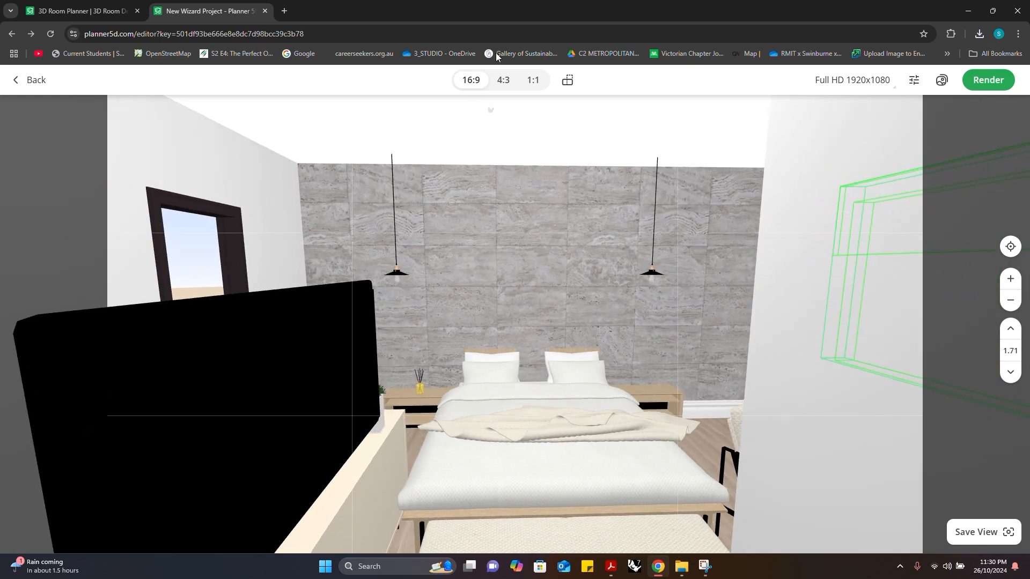
left_click(499, 81)
left_click(533, 80)
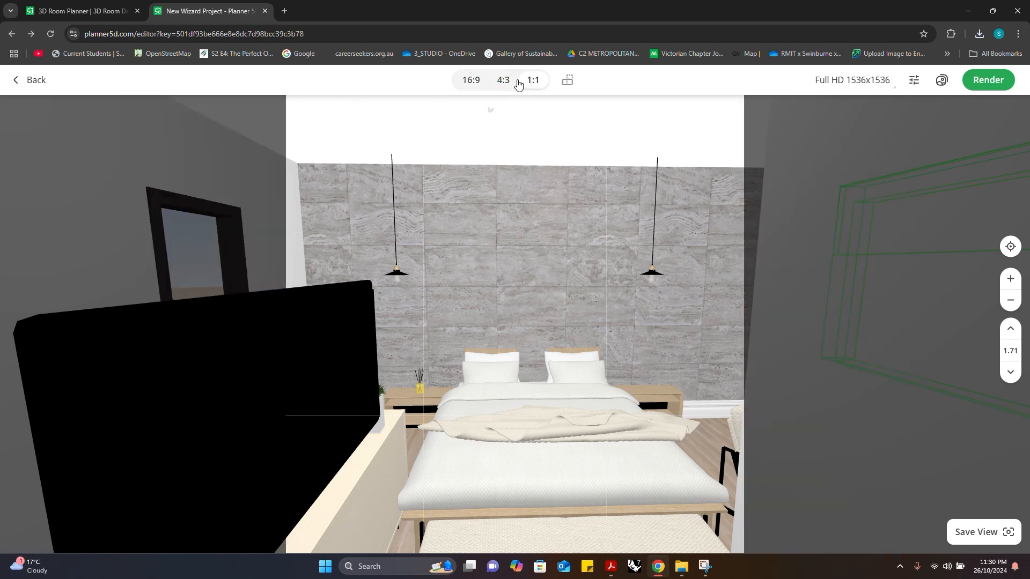
left_click(477, 80)
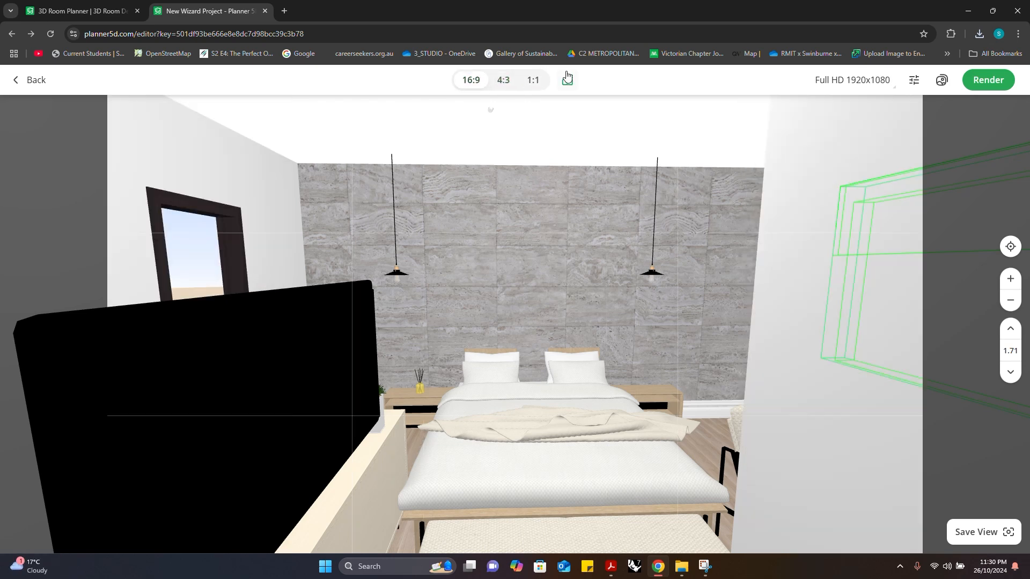
left_click(564, 80)
left_click(532, 81)
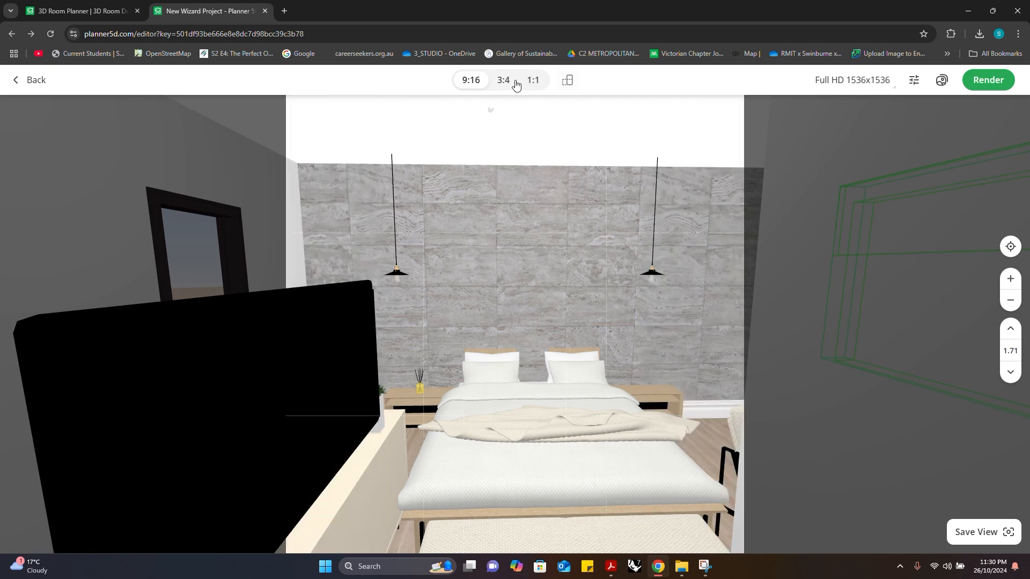
left_click(477, 83)
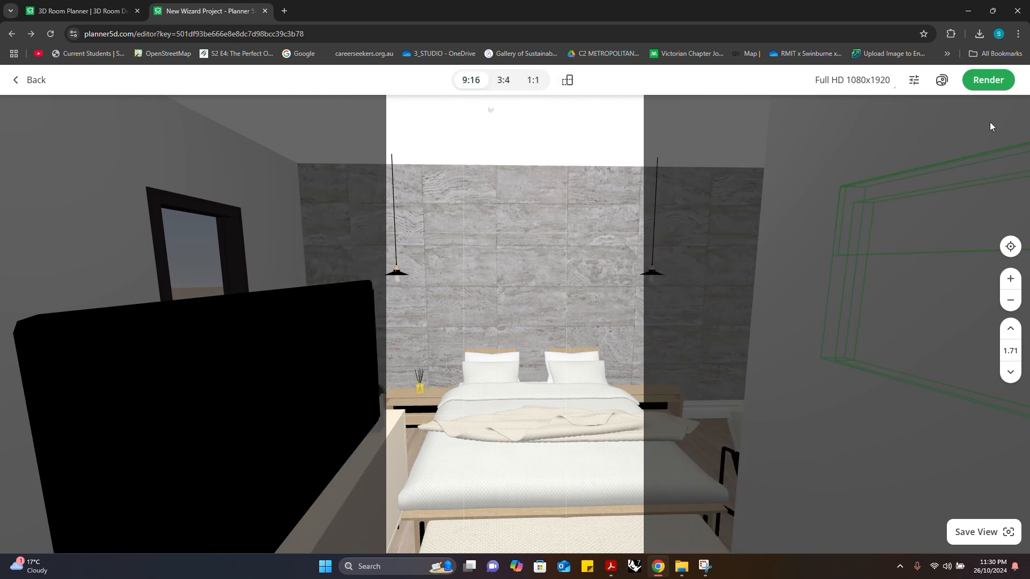
- Leave the render view and the Smart Wizard, and create a new project from the Bedroom template
left_click(28, 82)
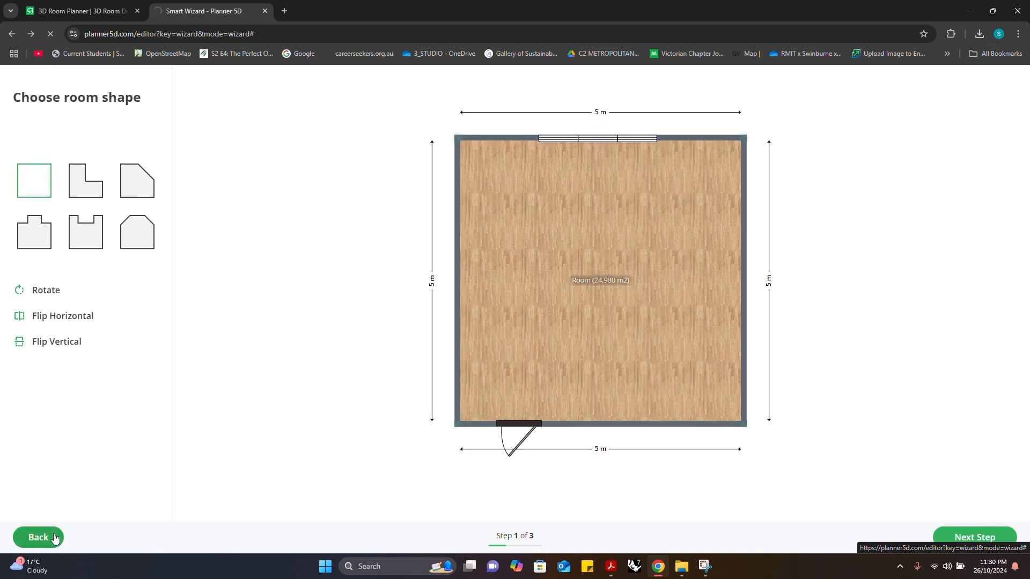
left_click(39, 538)
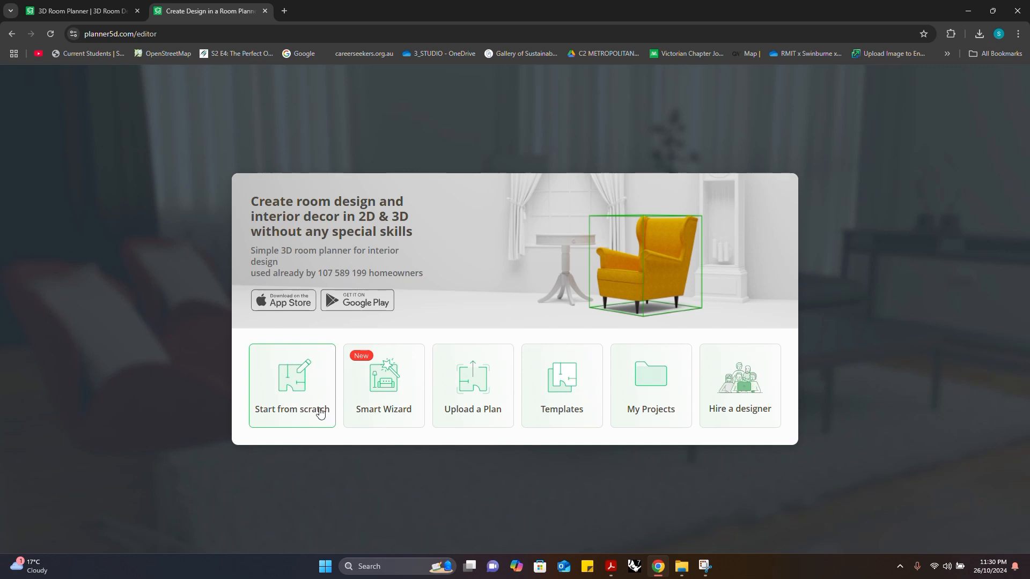
left_click(535, 402)
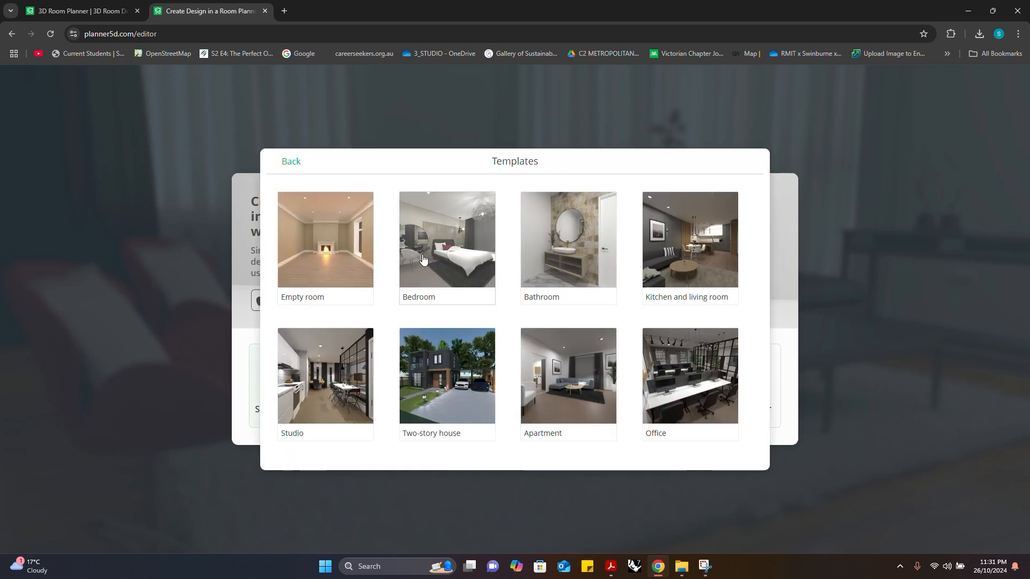
left_click(467, 274)
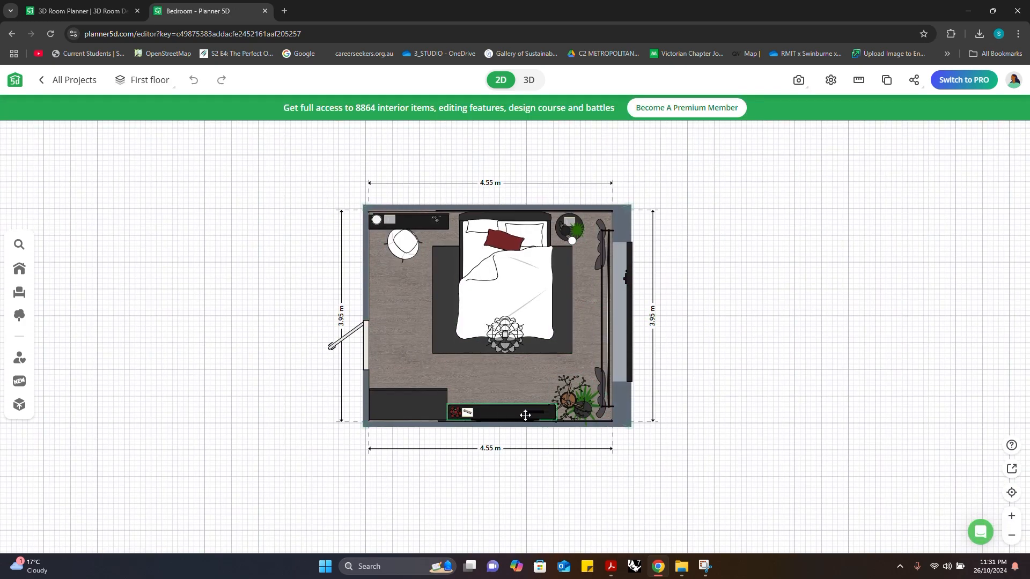
- Draw a chain of walls outside the bedroom, from above its desk corner via that corner around to the window wall
scroll(531, 401, "up", 2)
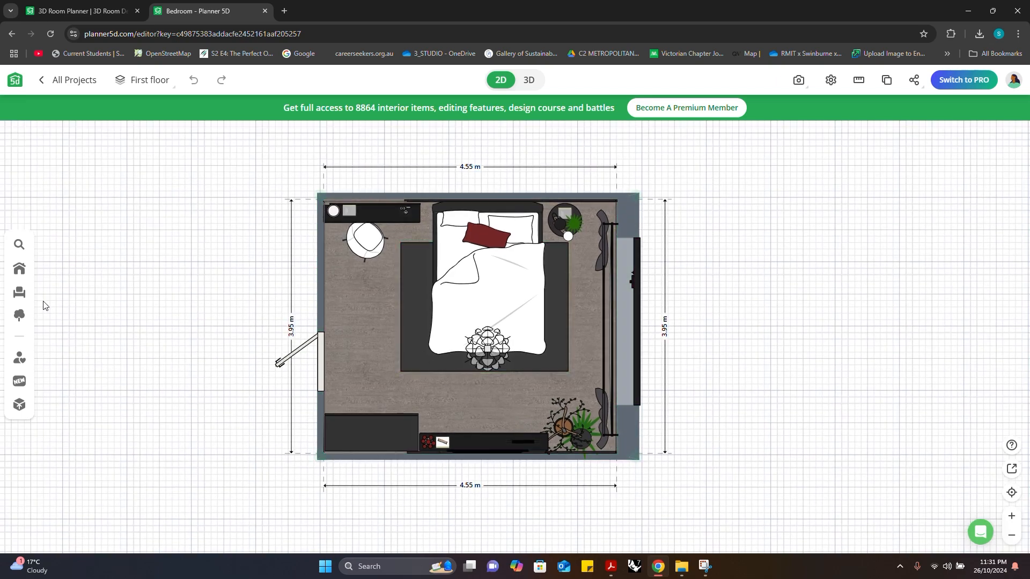
left_click(27, 276)
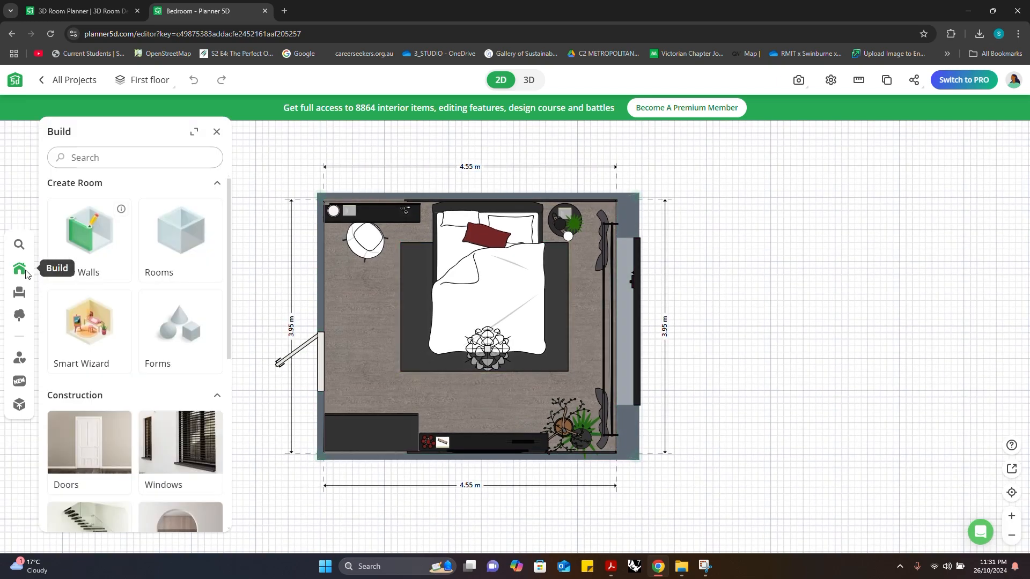
left_click(99, 236)
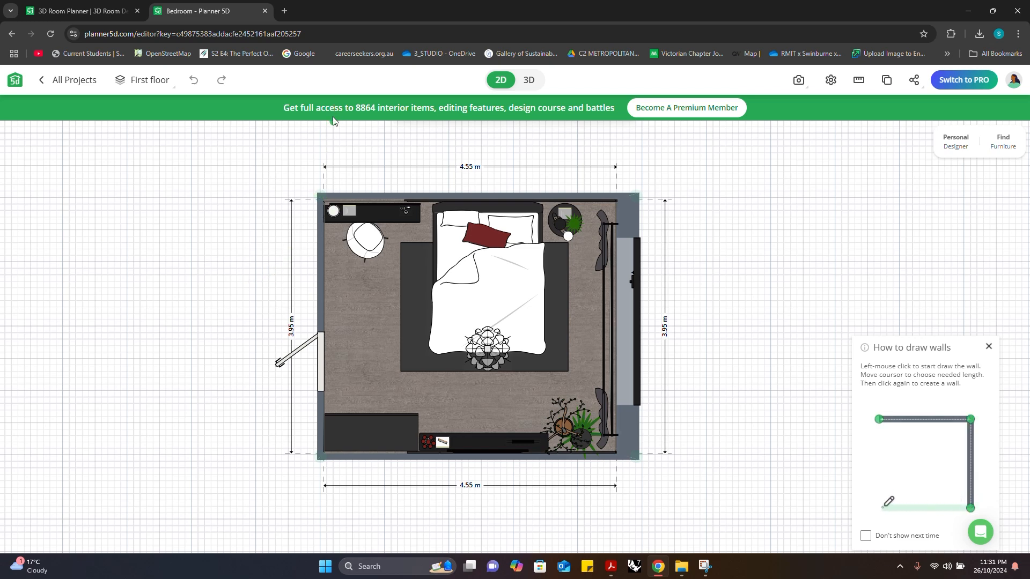
left_click(332, 154)
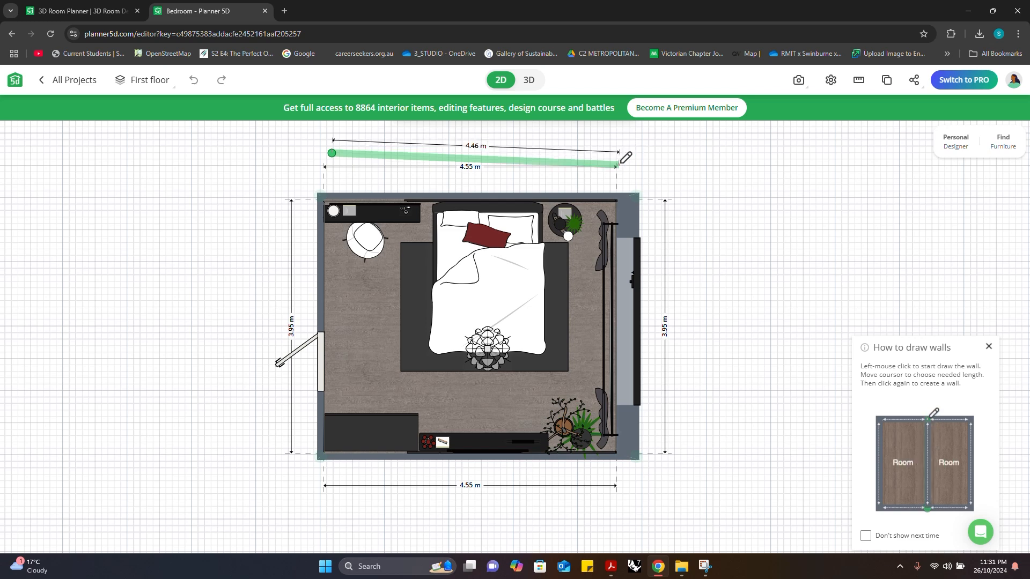
left_click(321, 196)
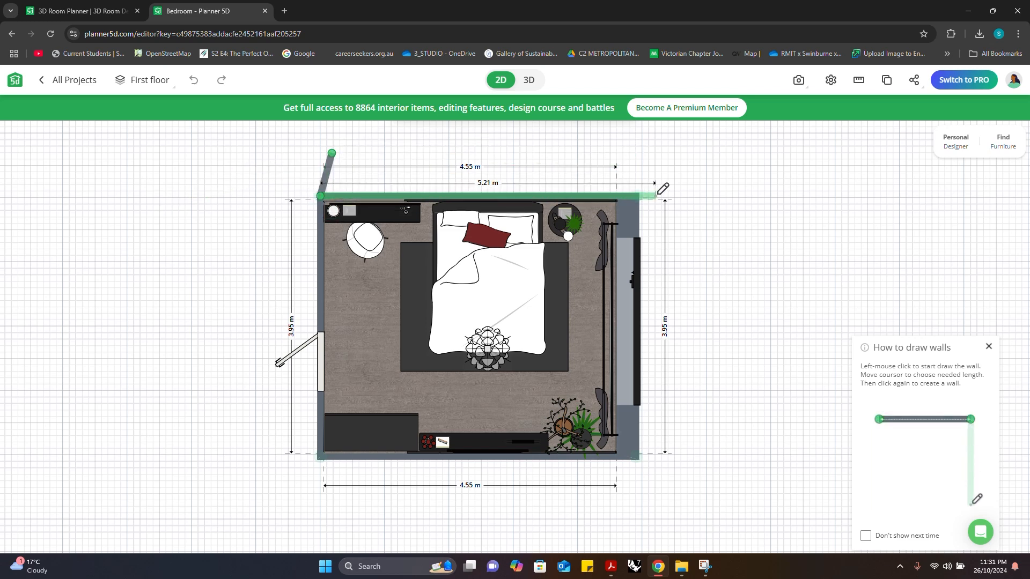
left_click(479, 137)
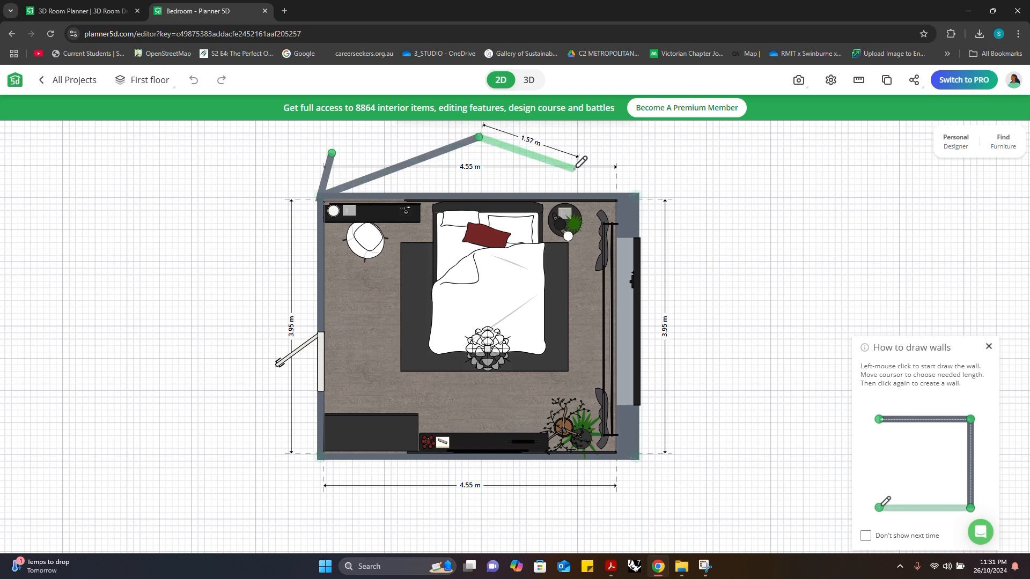
left_click(674, 136)
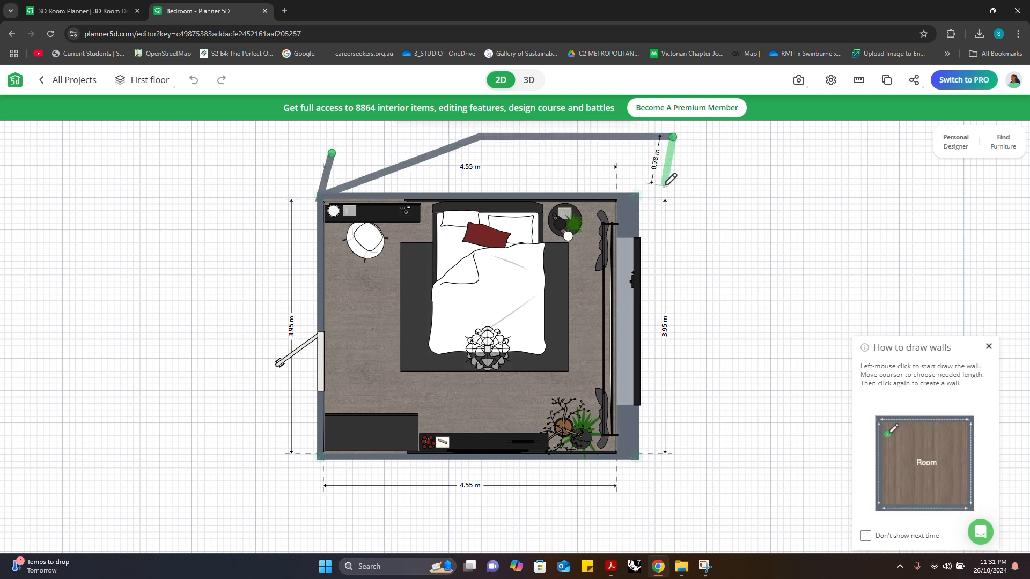
left_click(674, 210)
left_click(637, 210)
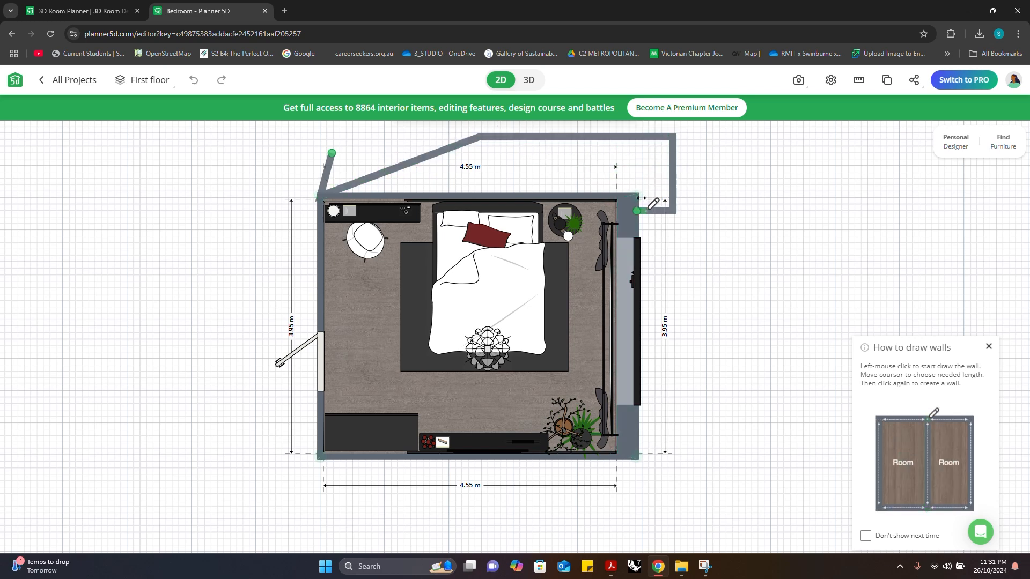
key("Escape")
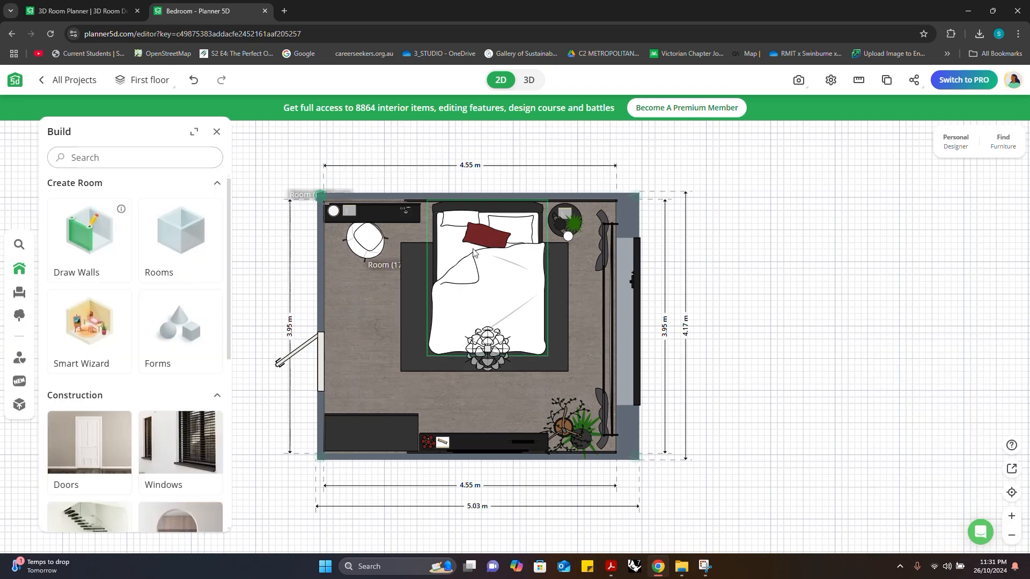
scroll(391, 214, "down", 5)
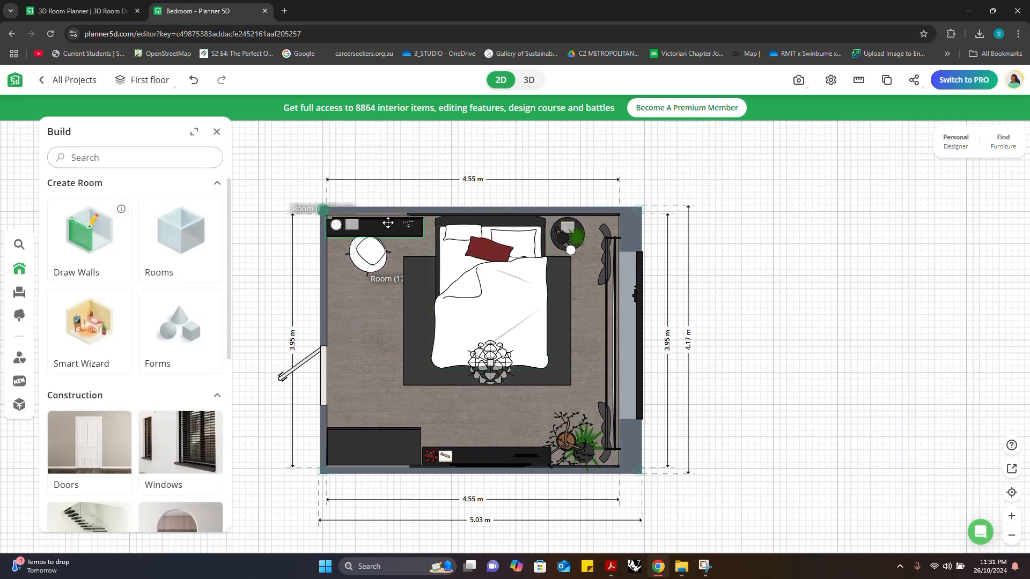
scroll(390, 215, "up", 3)
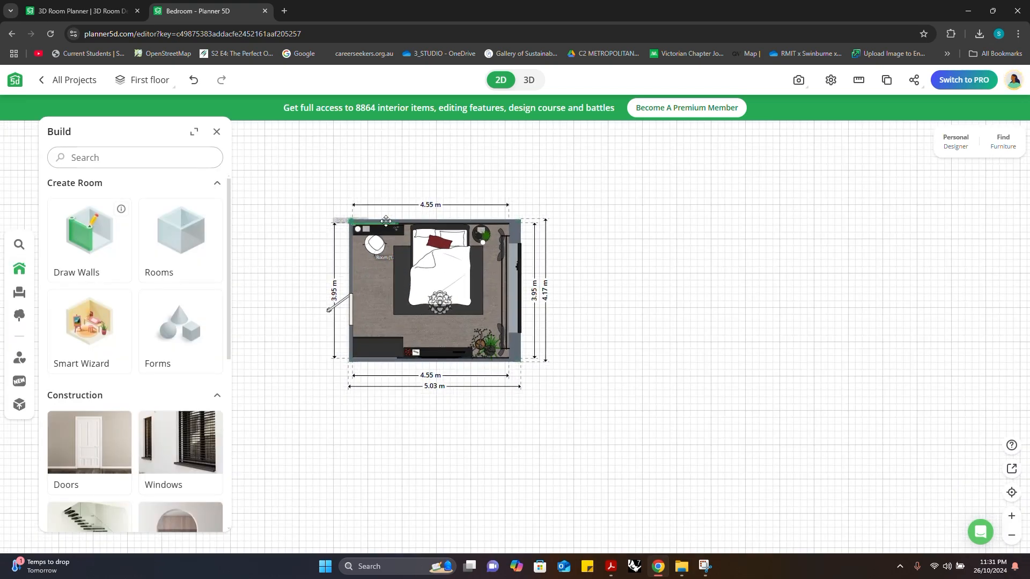
left_click(385, 222)
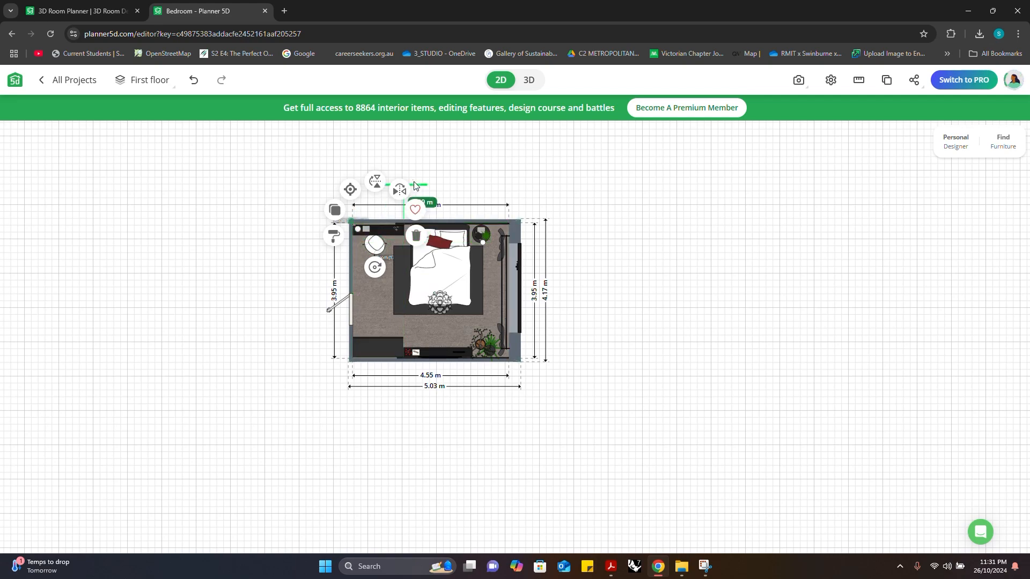
scroll(417, 187, "up", 2)
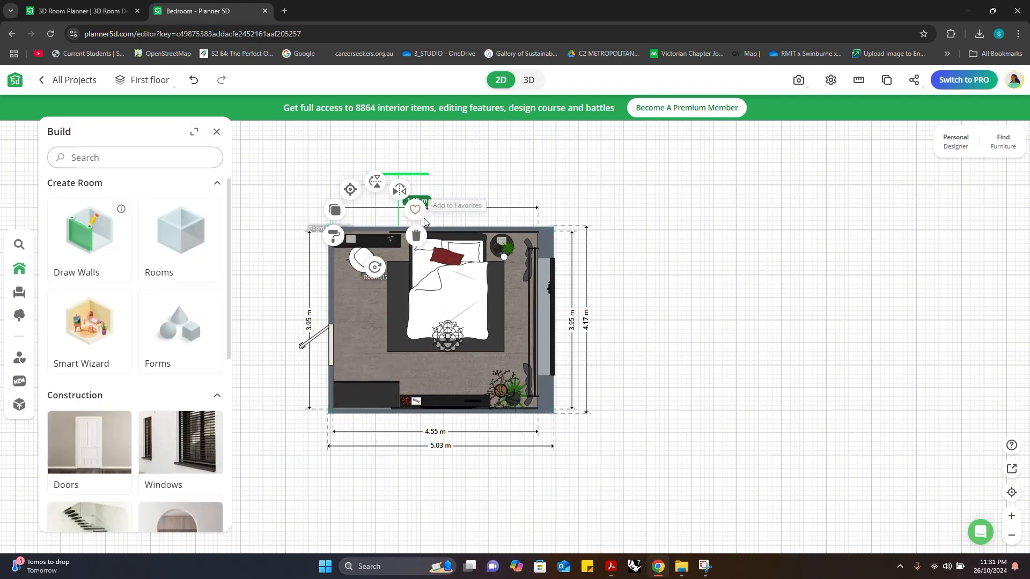
- Draw walls enclosing a new room about 2.39 m wide and 4.16 m long against the outside of the bedroom's window wall
left_click(99, 237)
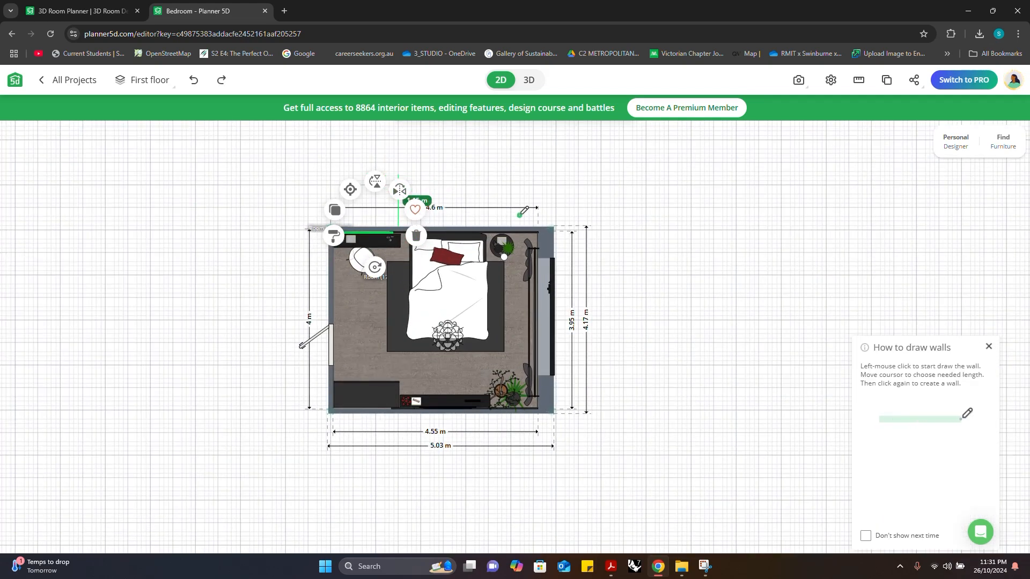
left_click(552, 229)
left_click(664, 229)
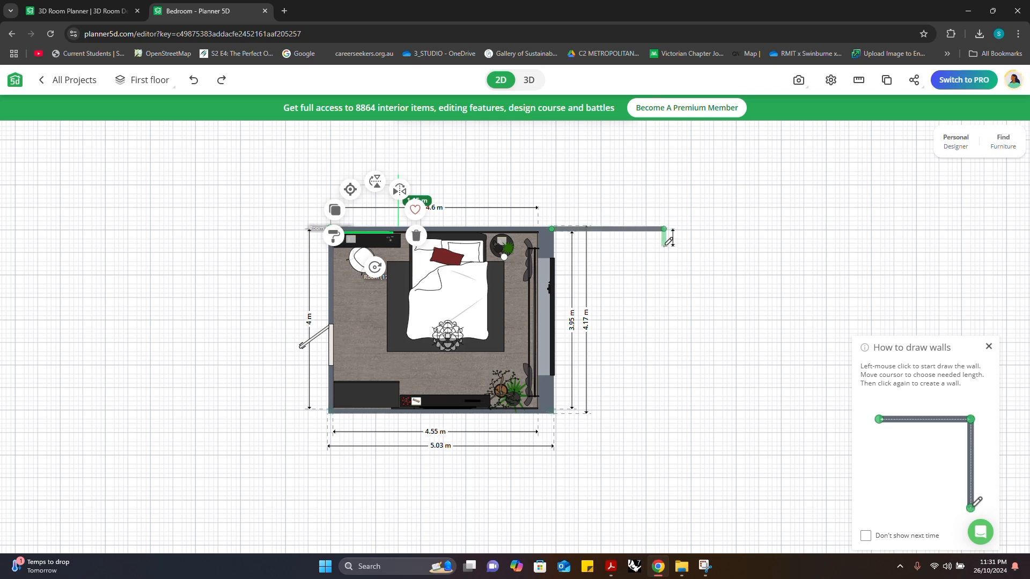
left_click(665, 420)
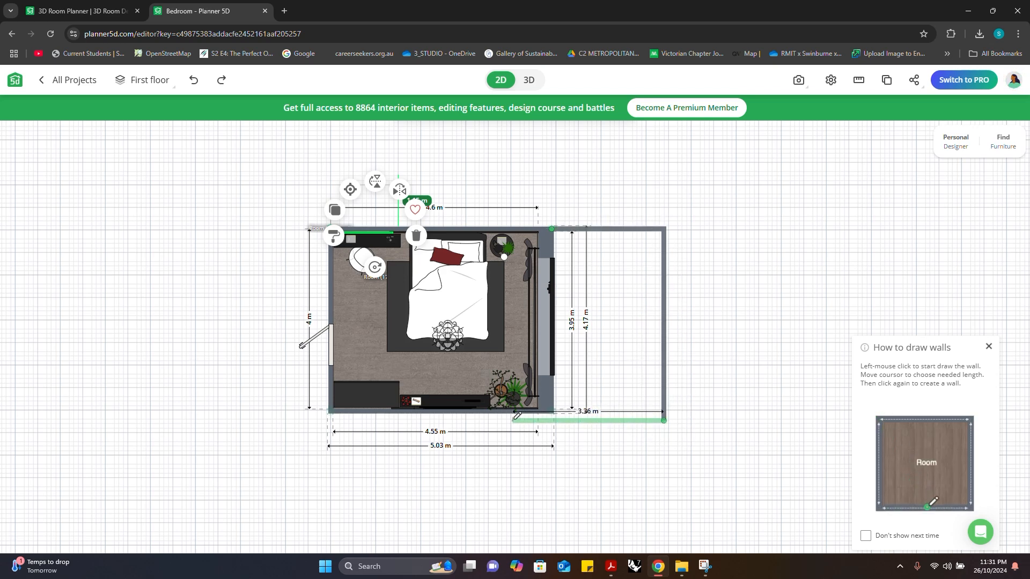
left_click(558, 418)
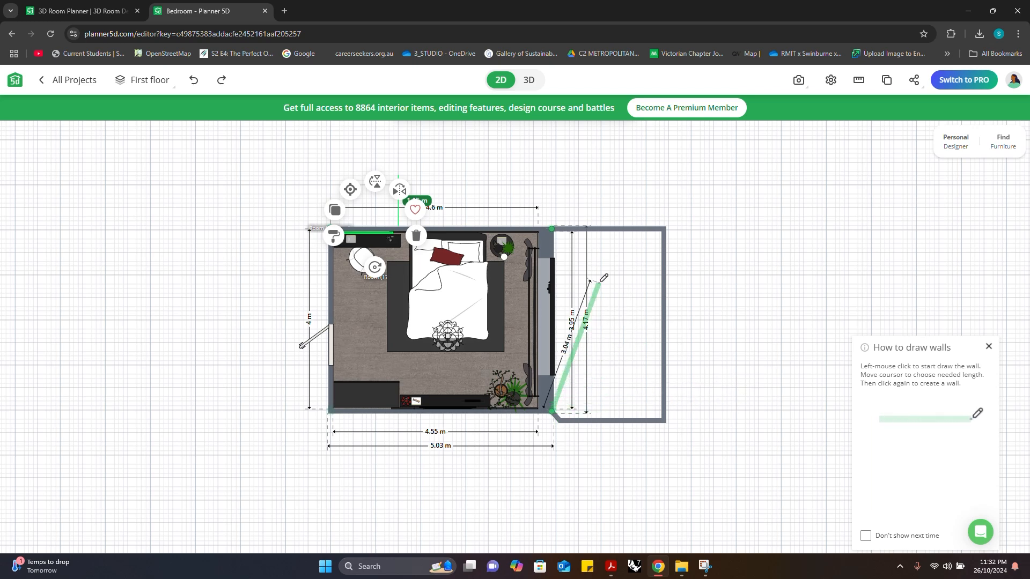
left_click(552, 230)
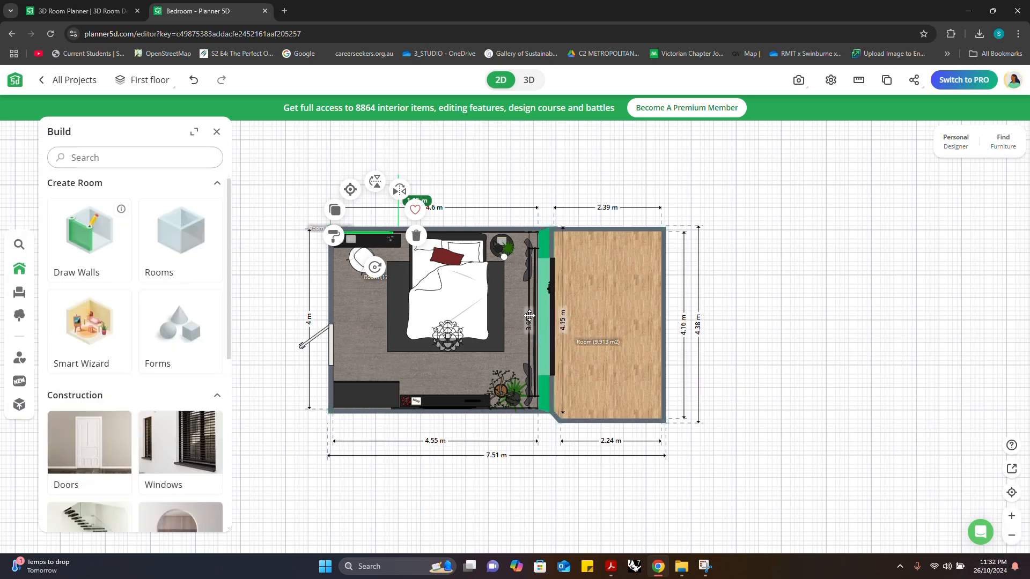
- Apply a brown stone block texture from the Stone materials to the new room's floor and inspect it in 3D
left_click_drag(723, 375, 737, 386)
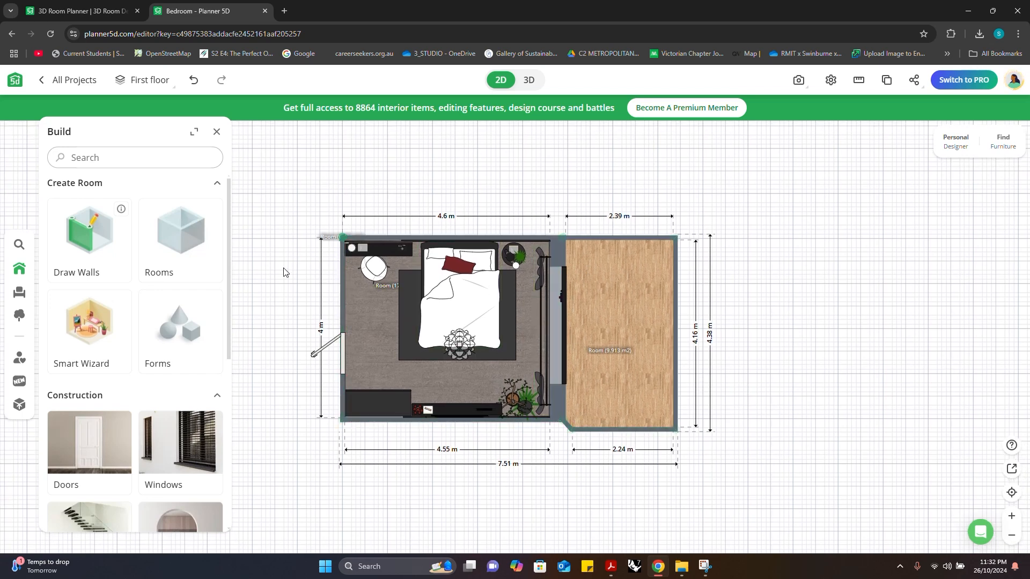
left_click(645, 341)
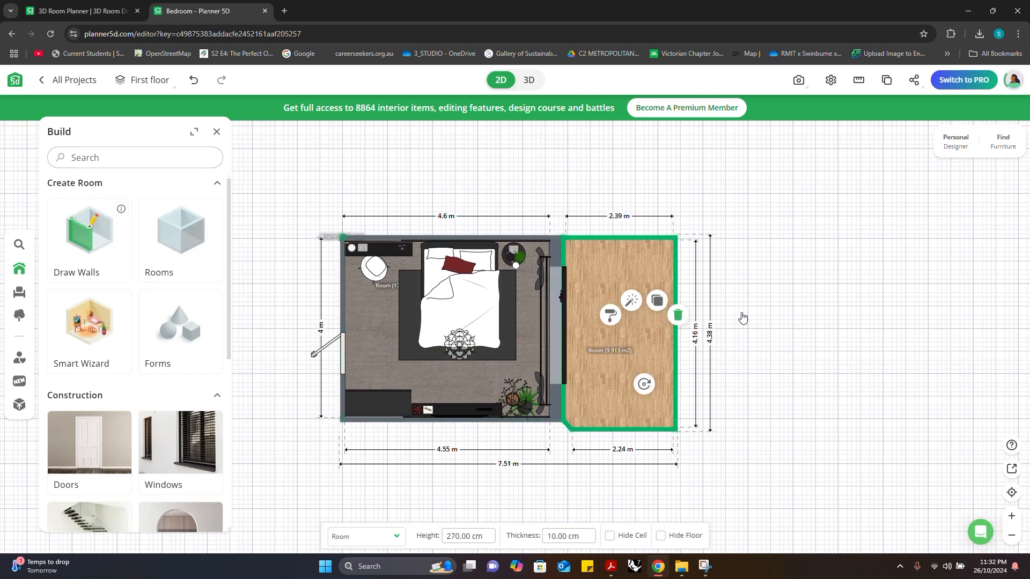
left_click(742, 318)
left_click(645, 346)
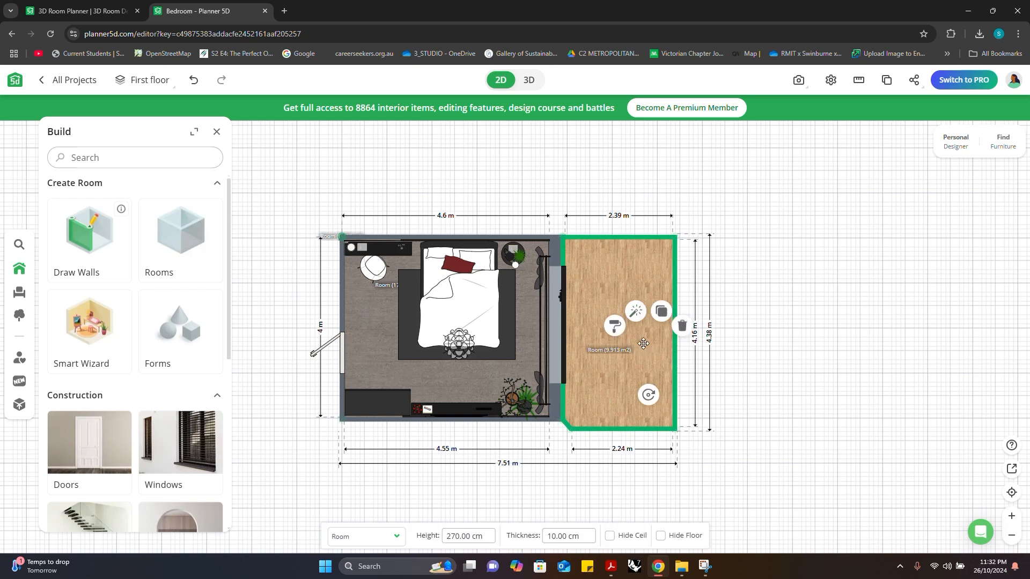
left_click(620, 331)
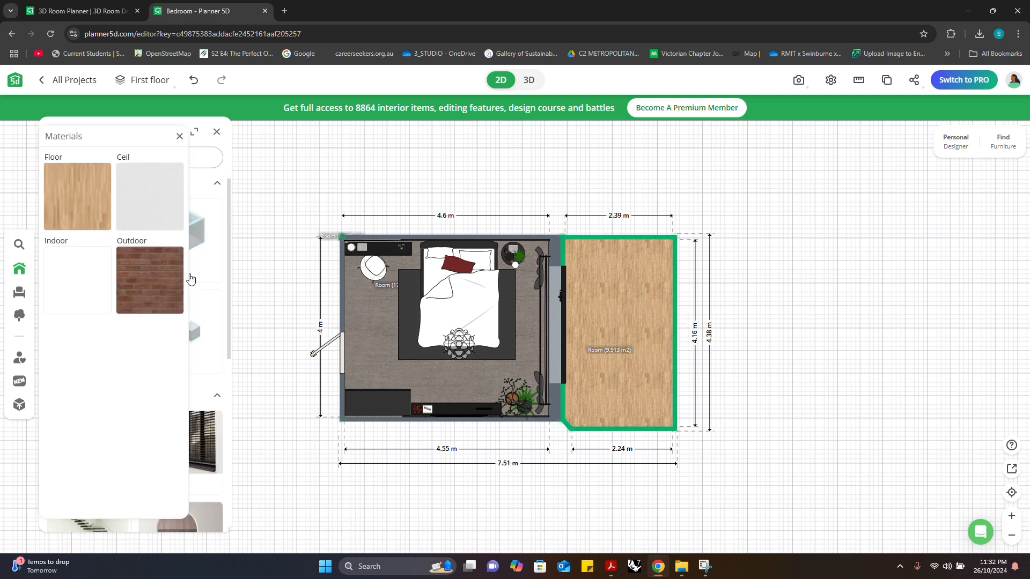
left_click(101, 221)
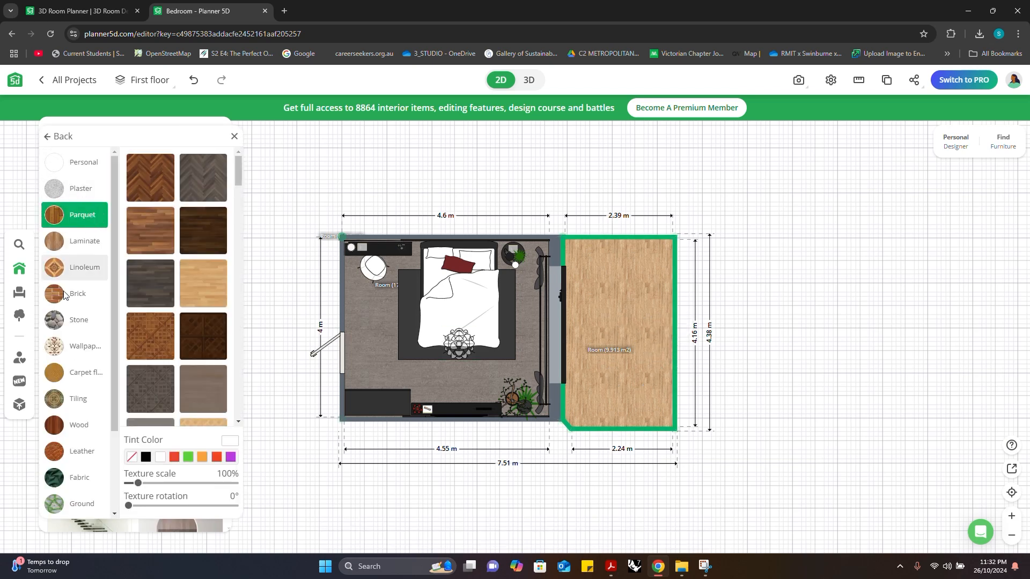
left_click(75, 322)
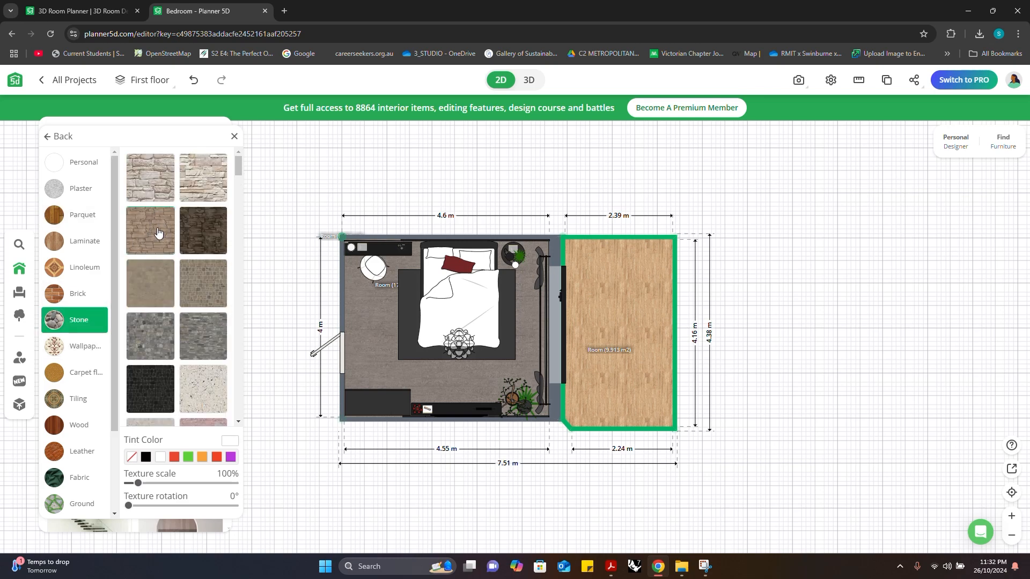
left_click(151, 244)
left_click_drag(654, 373, 626, 385)
left_click_drag(530, 486, 540, 467)
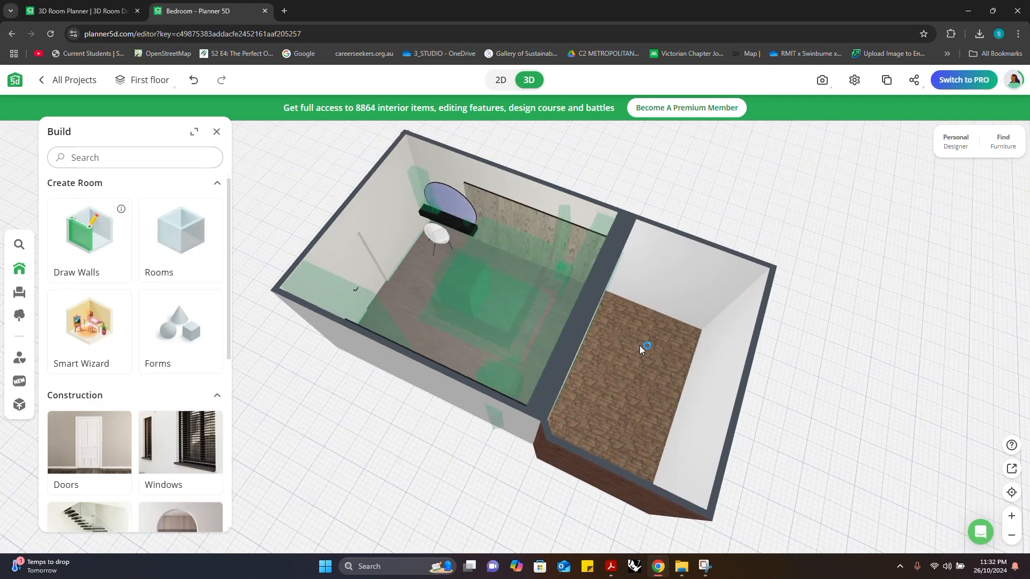
- Finish the outdoor face of the new room's short front wall in dark grey concrete, tinted red, with 200% texture scale and 111° rotation
left_click_drag(644, 317, 362, 299)
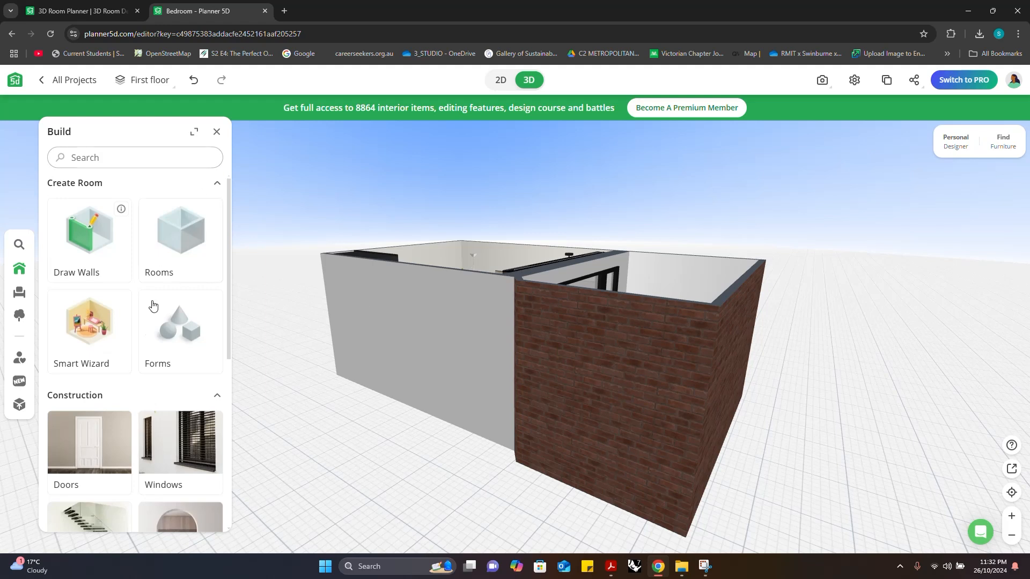
scroll(143, 340, "down", 2)
scroll(130, 383, "up", 2)
left_click(523, 381)
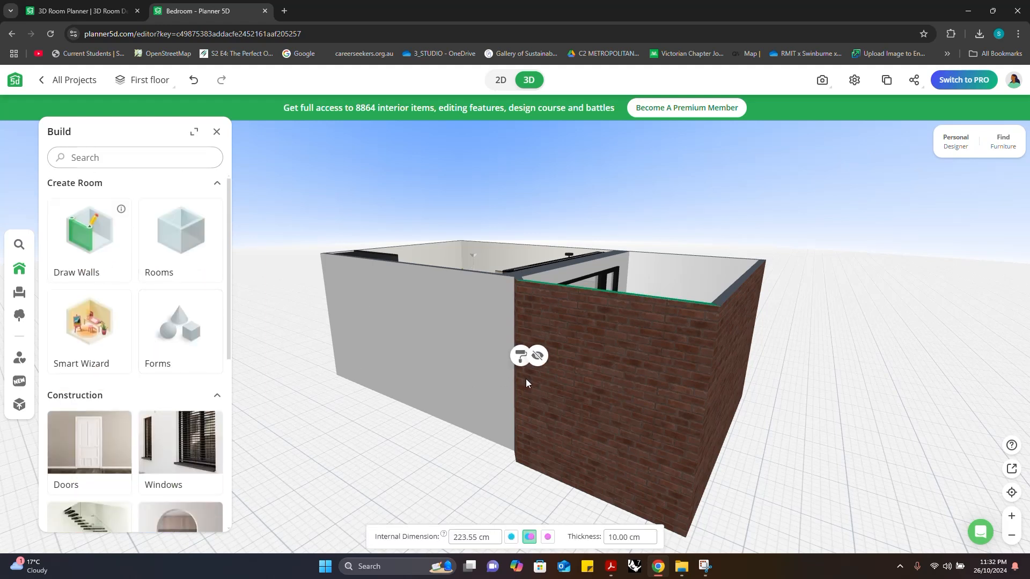
left_click(513, 338)
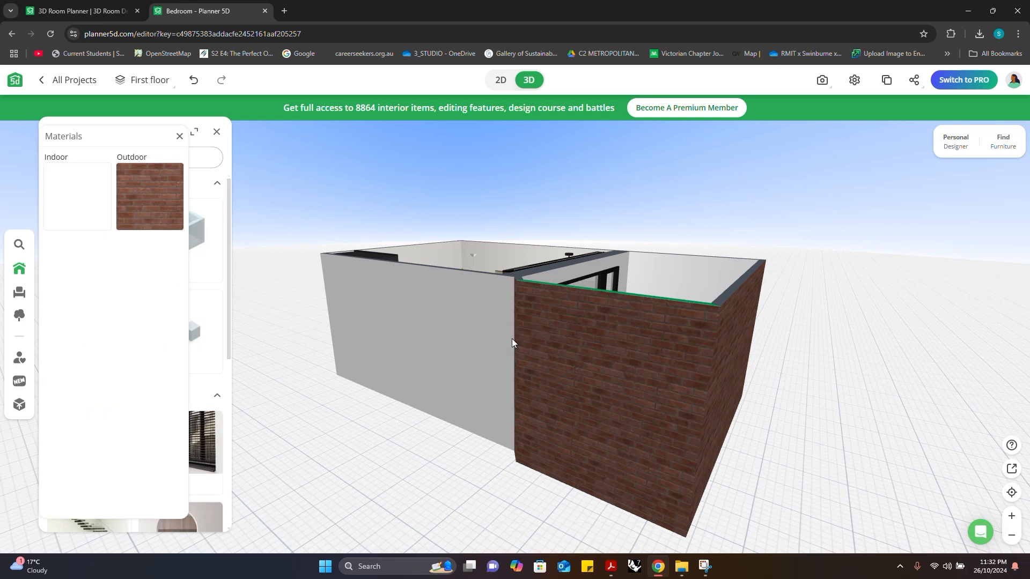
left_click(99, 195)
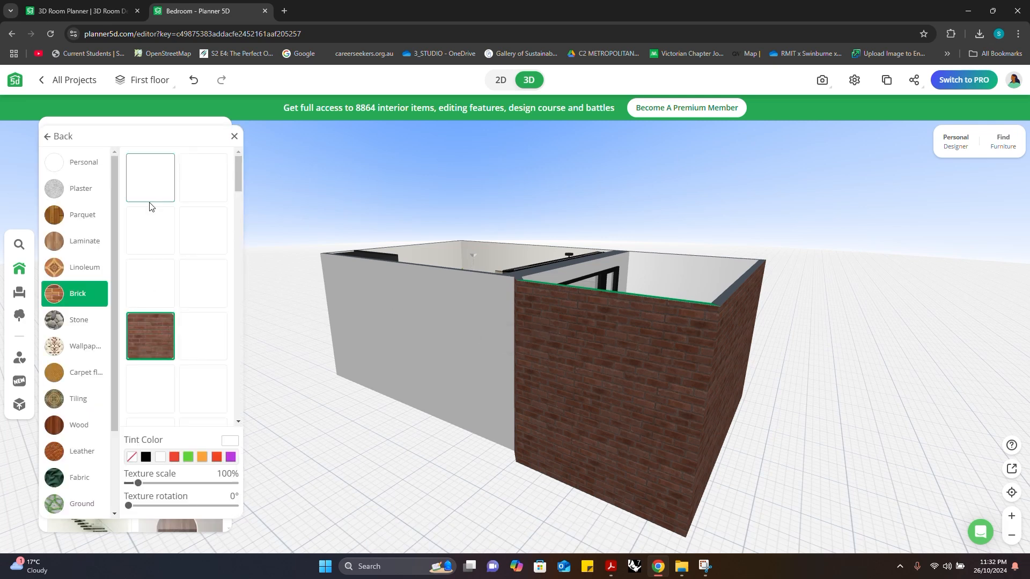
scroll(78, 322, "down", 1)
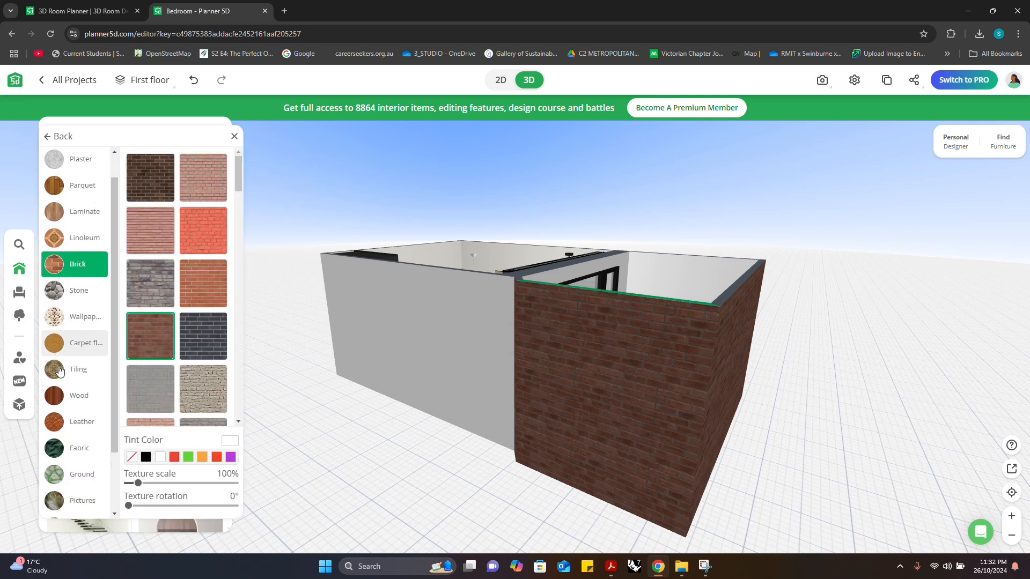
scroll(80, 408, "down", 1)
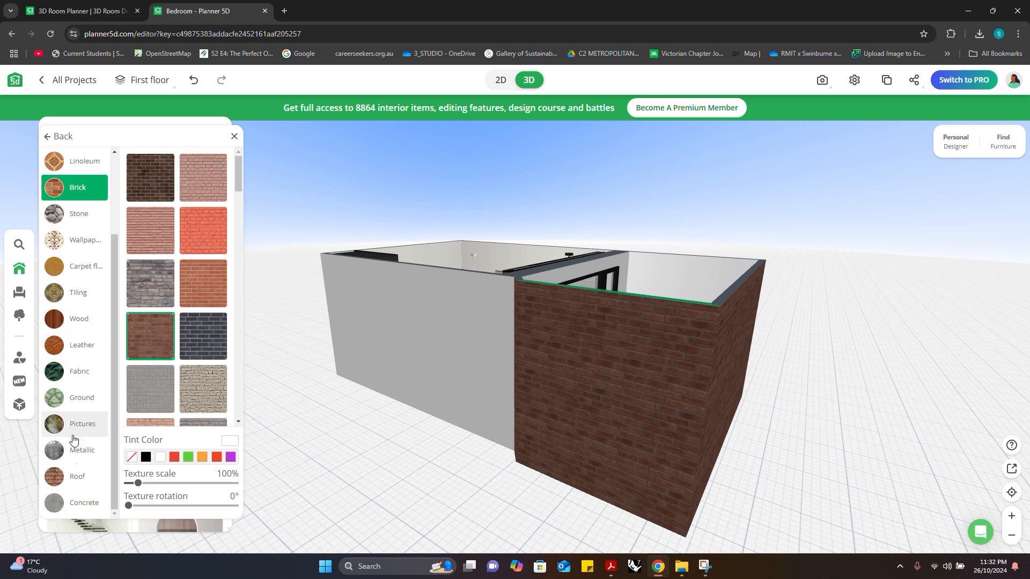
left_click(83, 484)
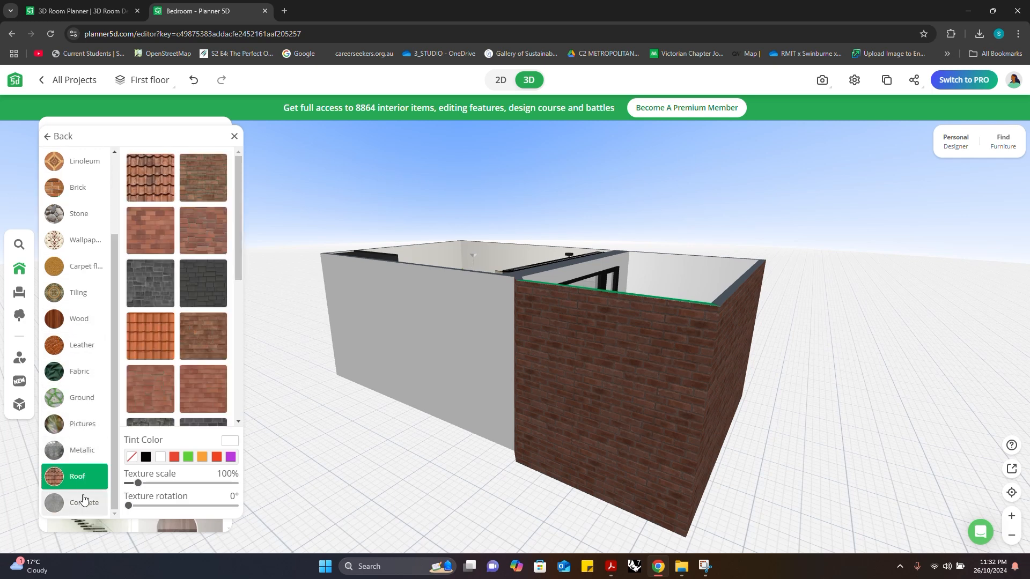
left_click(80, 503)
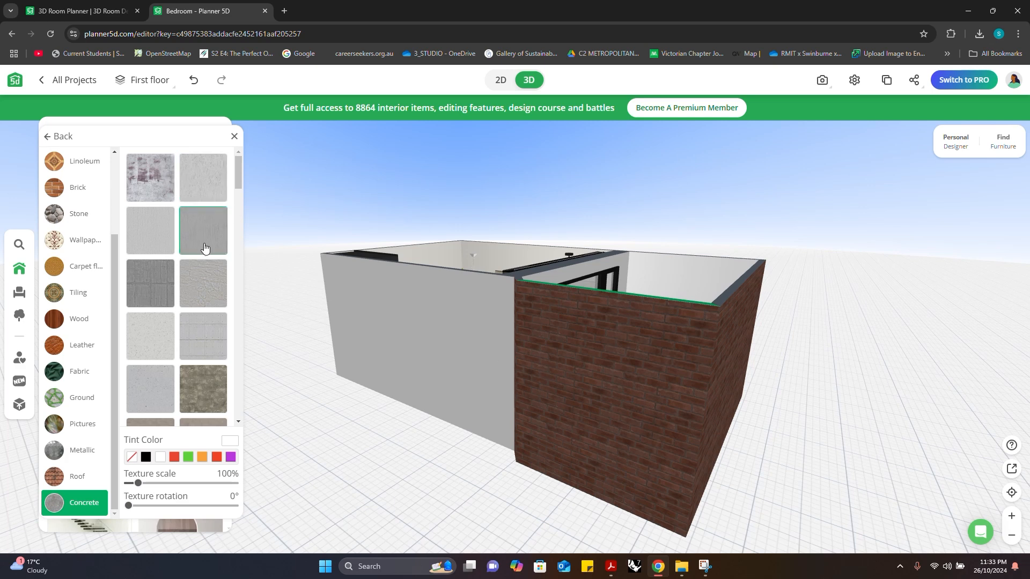
left_click(203, 243)
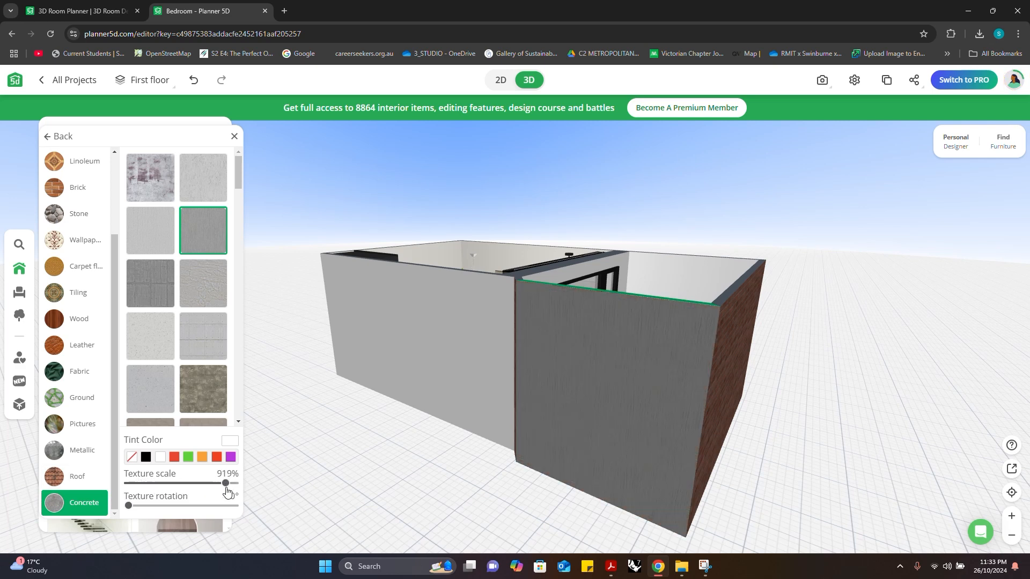
left_click(175, 459)
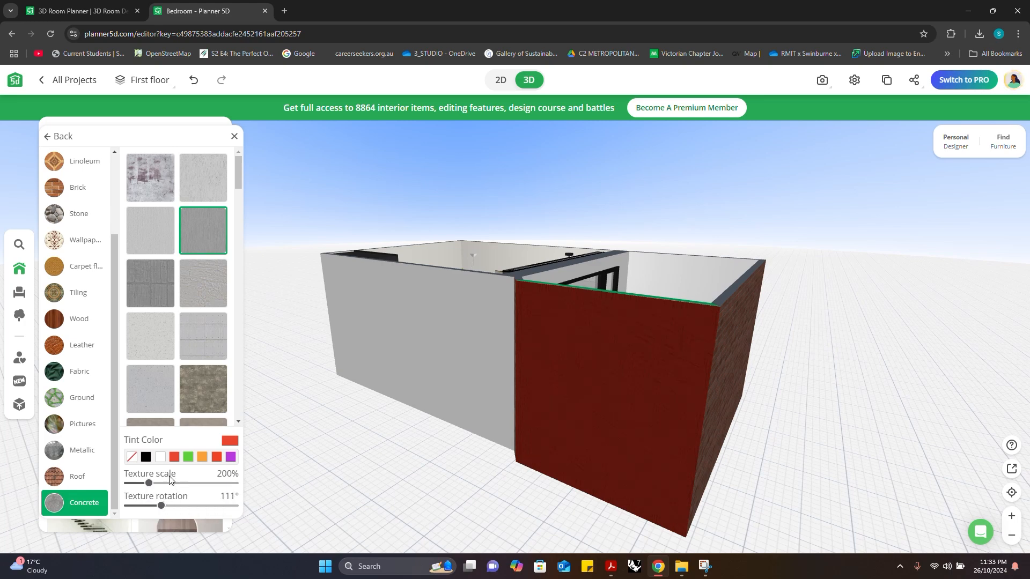
- Look through the construction items and furnishing room sets, and open the Decor collection
left_click_drag(390, 423, 388, 305)
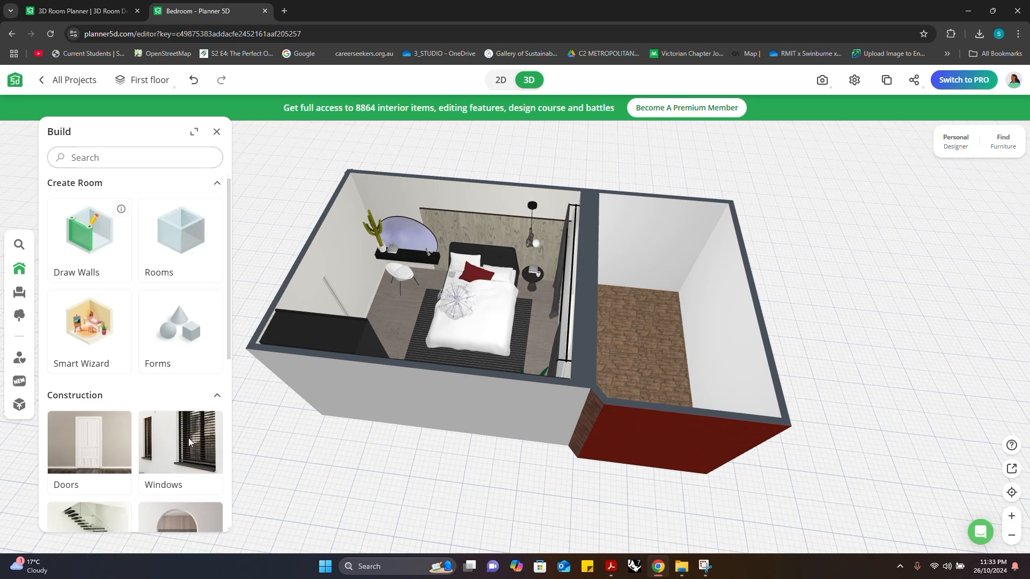
scroll(64, 429, "down", 4)
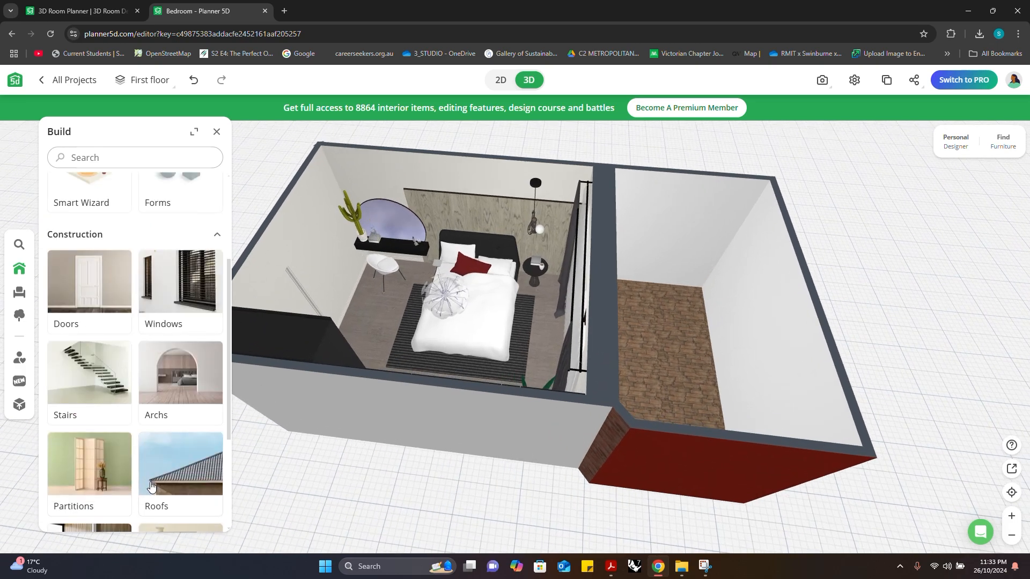
left_click(20, 293)
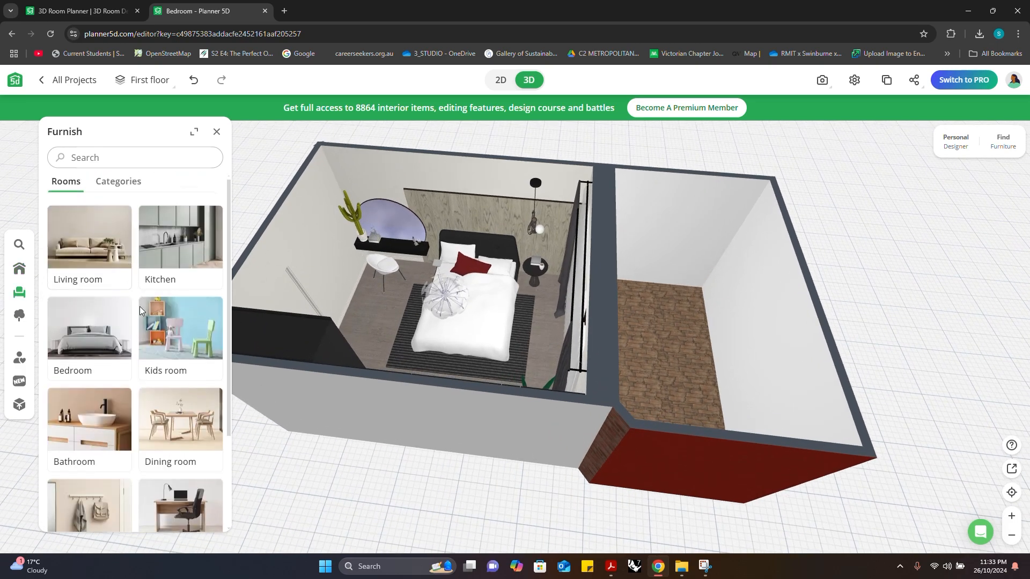
scroll(166, 394, "down", 3)
scroll(115, 470, "up", 1)
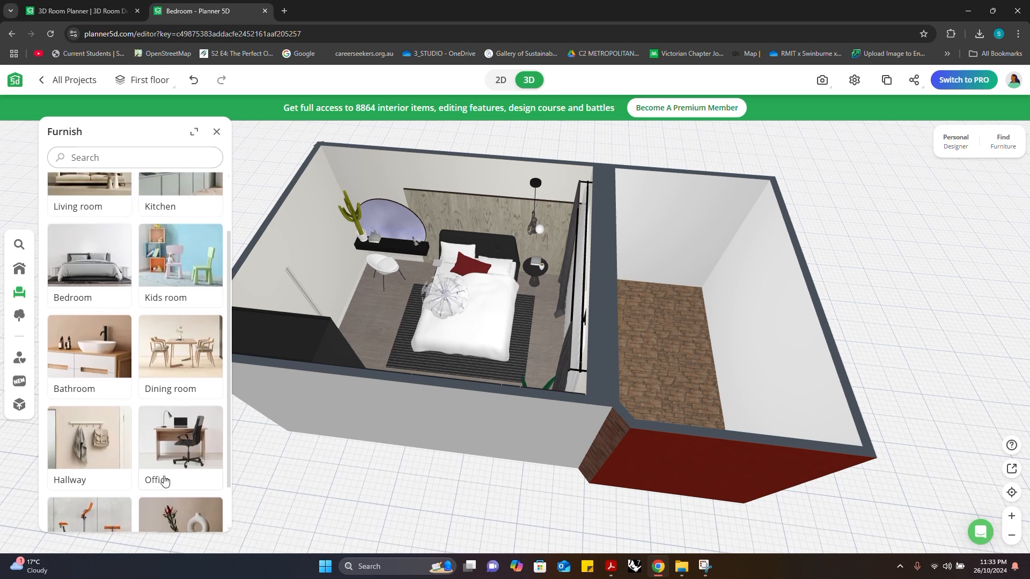
scroll(167, 481, "down", 1)
left_click(166, 481)
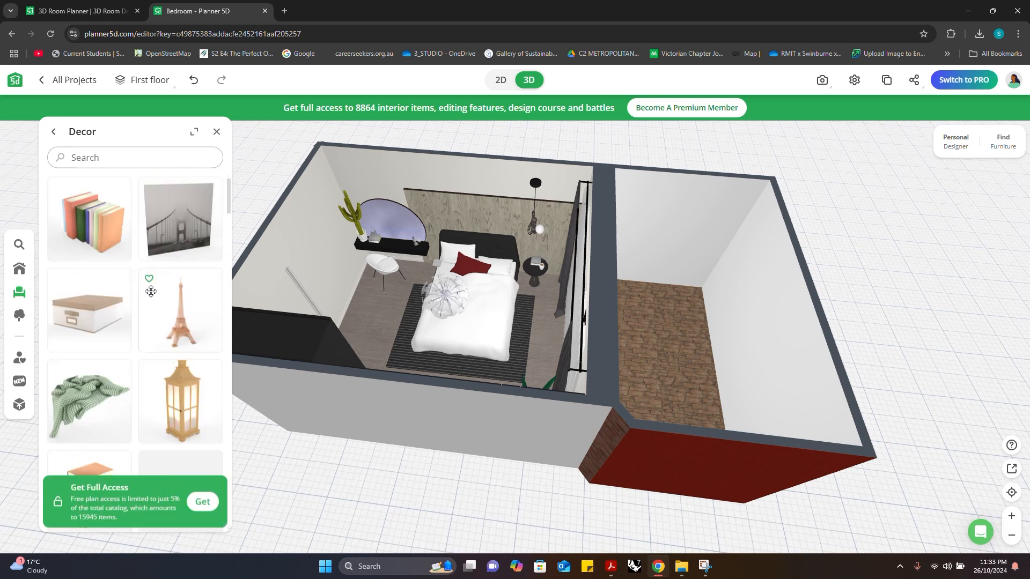
- Add the black-and-white bridge picture from the Decor collection and position it on the new room's back wall
scroll(121, 325, "down", 2)
scroll(120, 325, "up", 2)
scroll(134, 343, "down", 2)
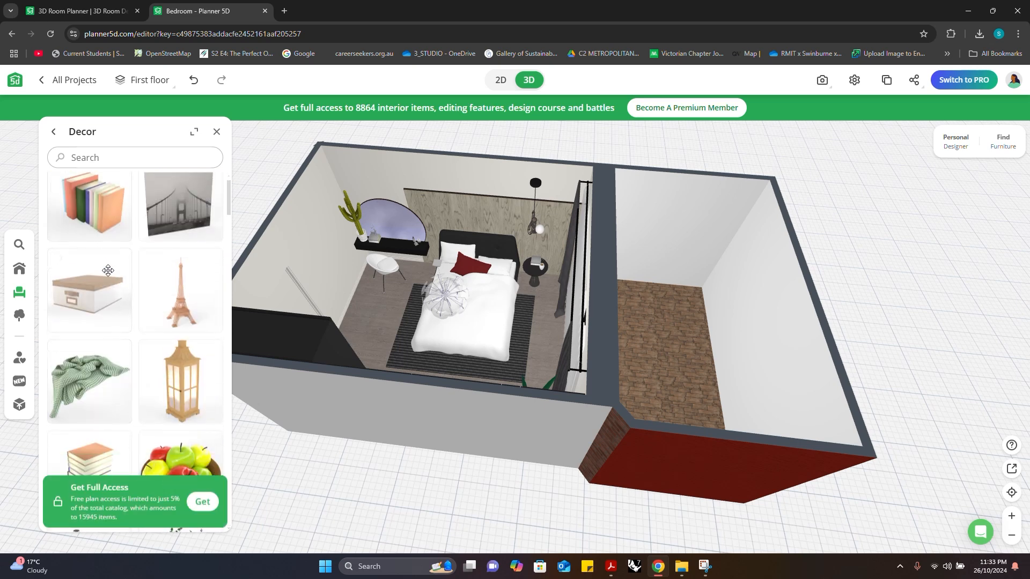
scroll(149, 354, "up", 2)
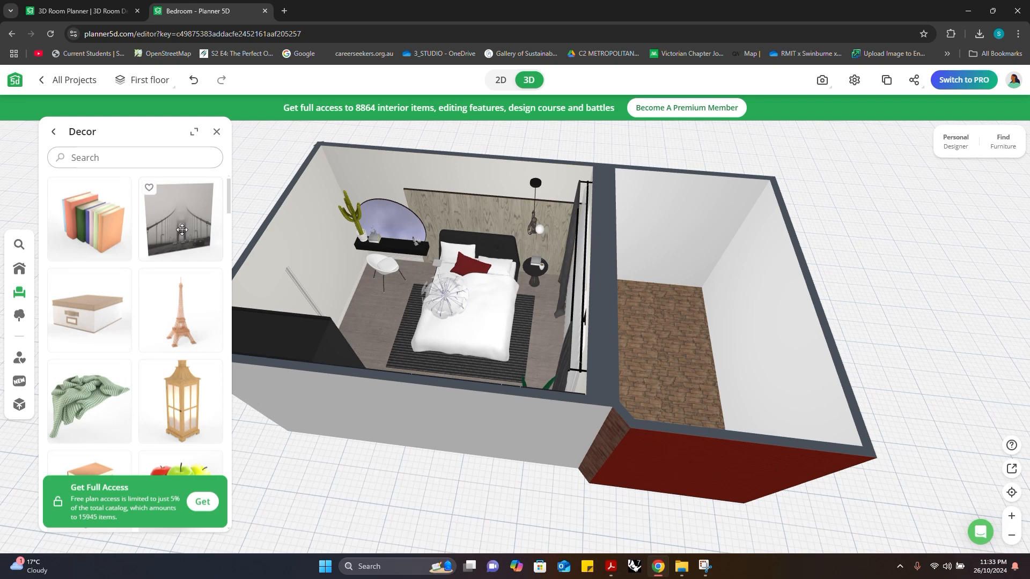
left_click_drag(182, 230, 477, 304)
mouse_move(526, 314)
right_mouse_down()
mouse_move(633, 275)
mouse_move(529, 298)
right_mouse_up()
left_click(521, 311)
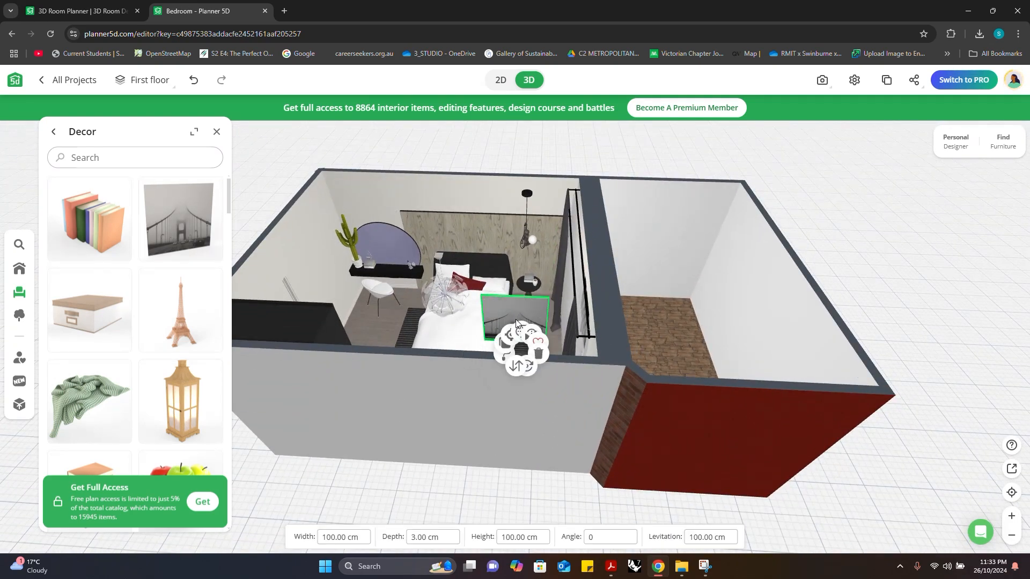
left_click_drag(519, 315, 660, 236)
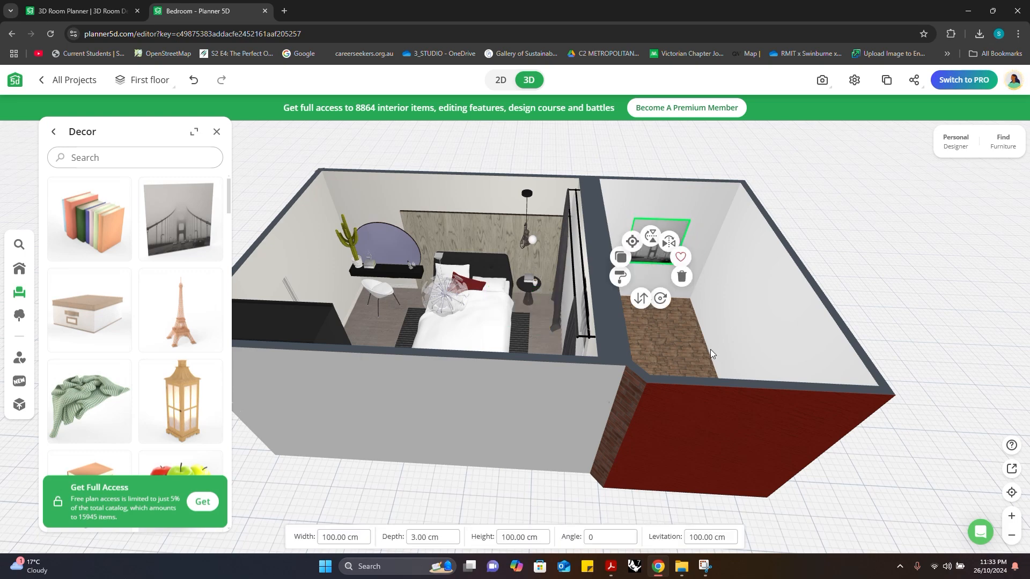
- Inspect both rooms in 3D from above and look through more of the Decor collection
mouse_move(710, 350)
right_mouse_down()
mouse_move(681, 332)
mouse_move(699, 363)
right_mouse_up()
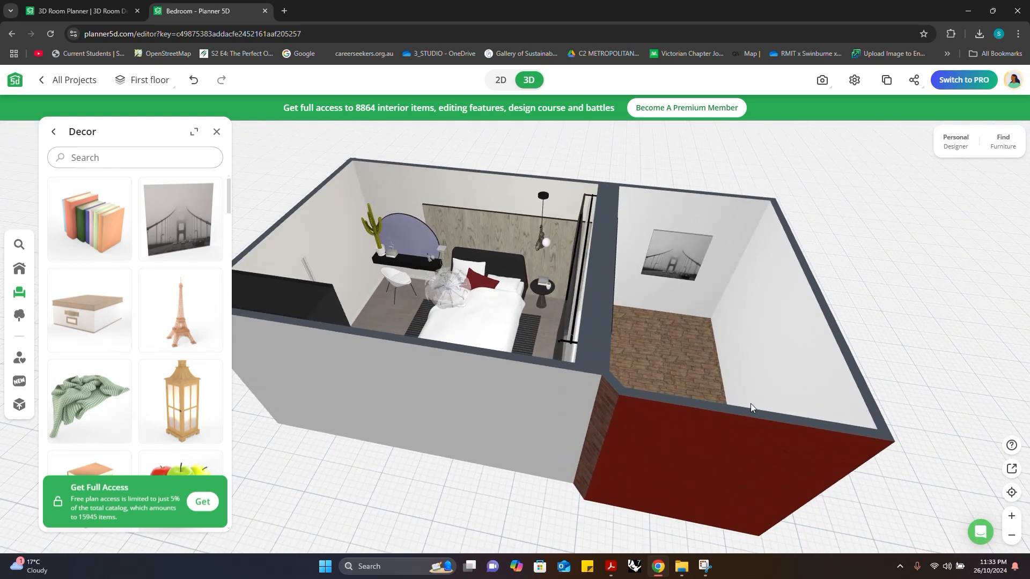
right_click_drag(751, 408, 696, 464)
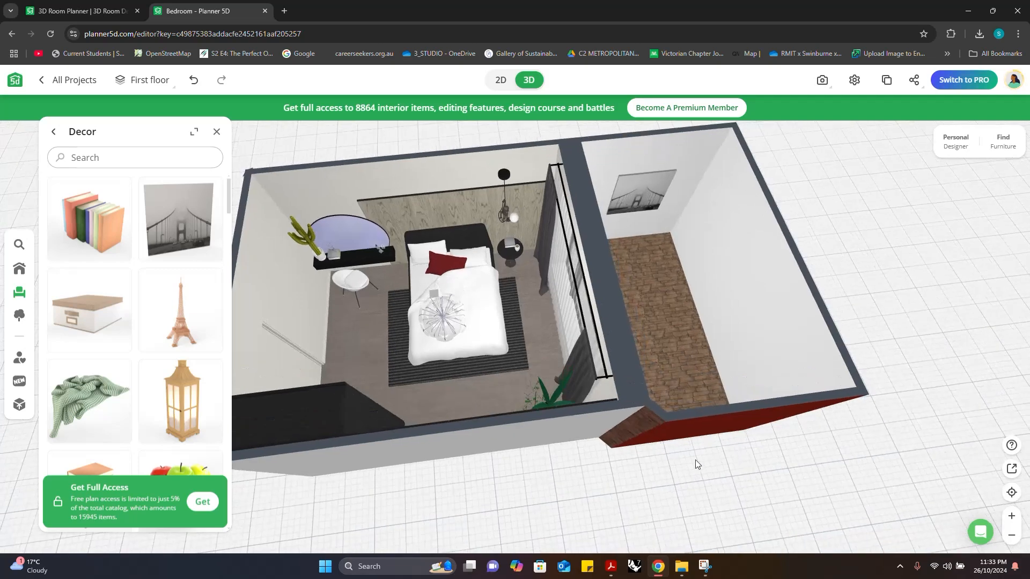
scroll(116, 313, "down", 7)
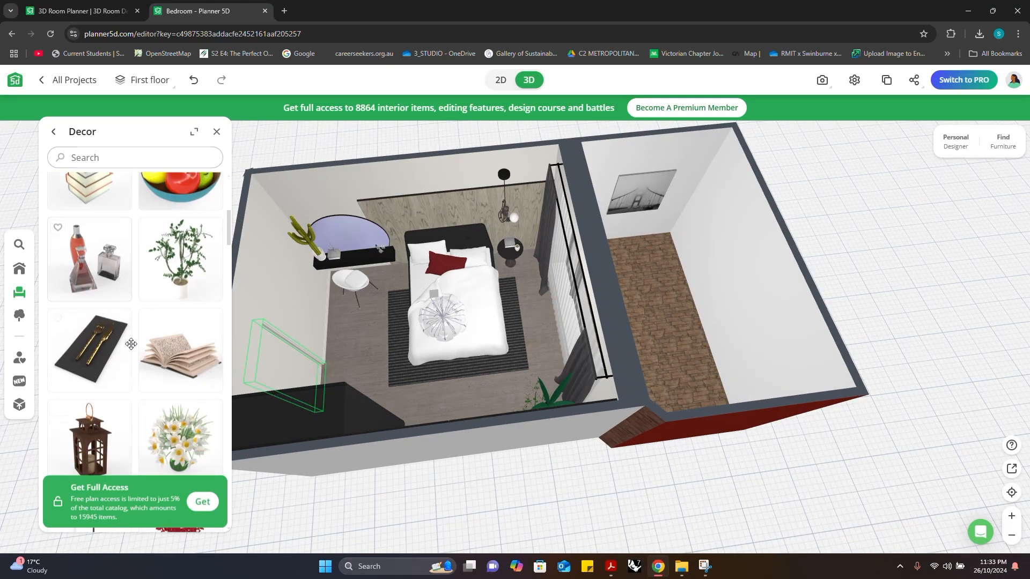
scroll(129, 351, "down", 8)
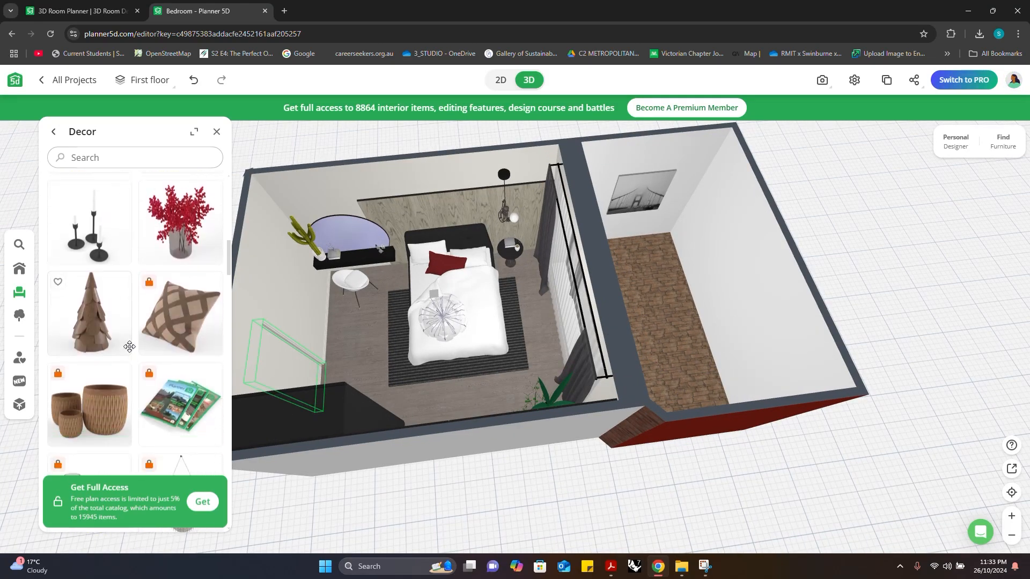
scroll(124, 351, "down", 2)
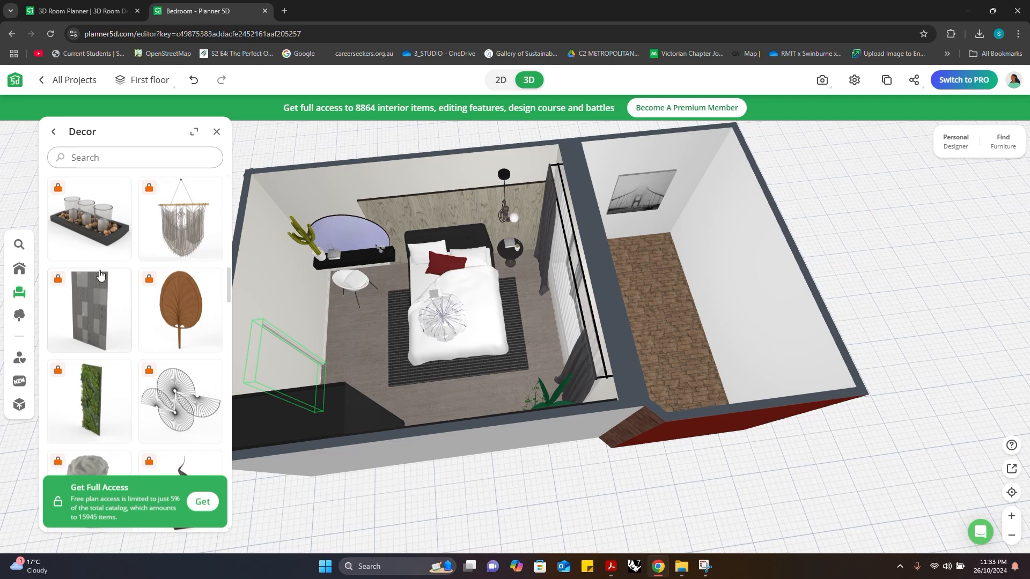
scroll(100, 279, "down", 2)
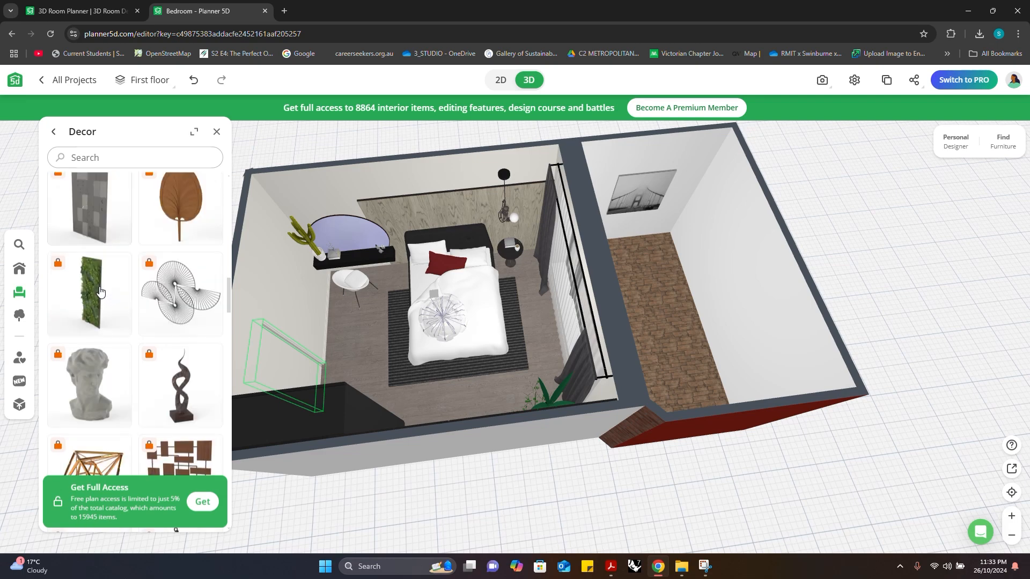
- Add the plain rectangular light-wood arch from the Archs construction items to the new room's long outer wall
left_click(24, 273)
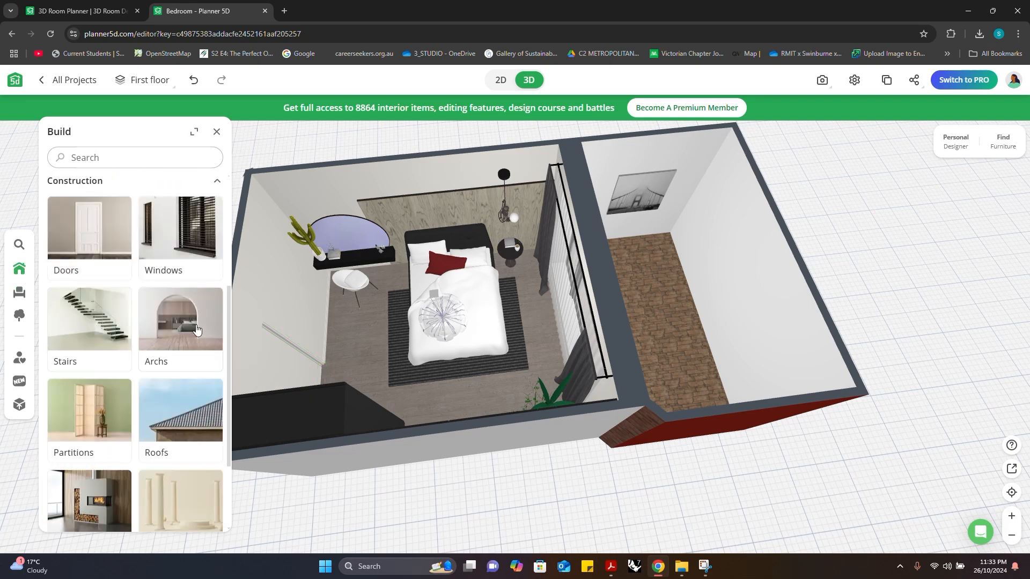
left_click(197, 329)
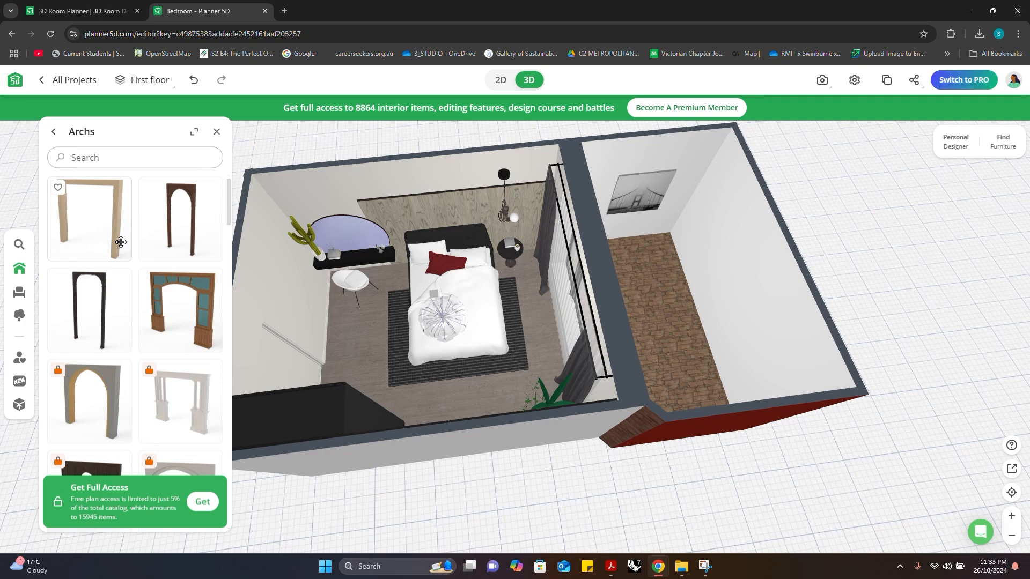
left_click(121, 242)
left_click_drag(519, 343, 675, 182)
left_click(554, 326)
left_click_drag(734, 378, 606, 366)
scroll(475, 281, "up", 5)
scroll(488, 274, "down", 5)
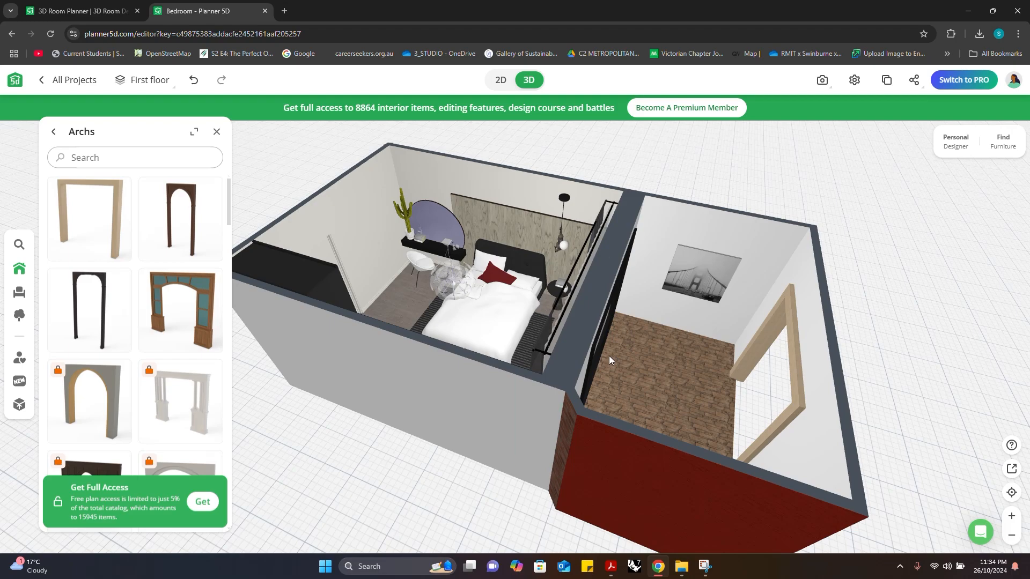
- Examine the bedroom's bed, window and curtains up close in 3D and close the arch catalog
scroll(365, 305, "up", 5)
scroll(366, 305, "up", 10)
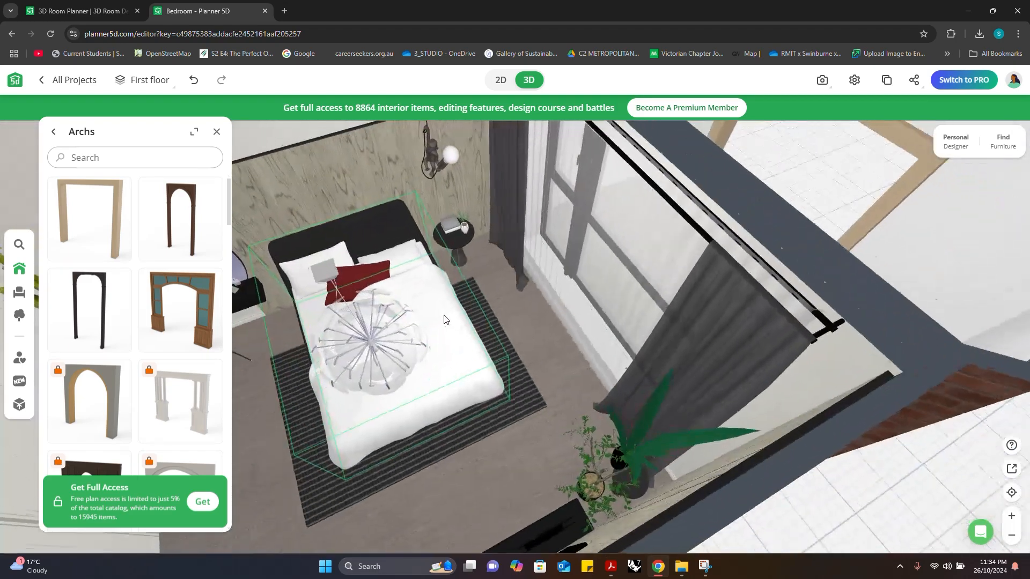
scroll(397, 462, "up", 4)
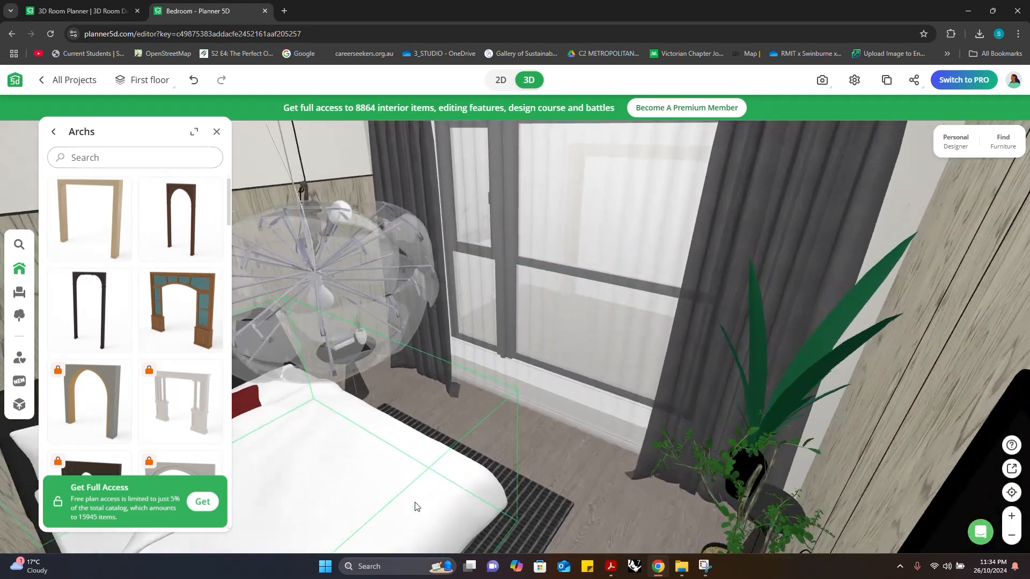
left_click(217, 132)
scroll(313, 374, "down", 10)
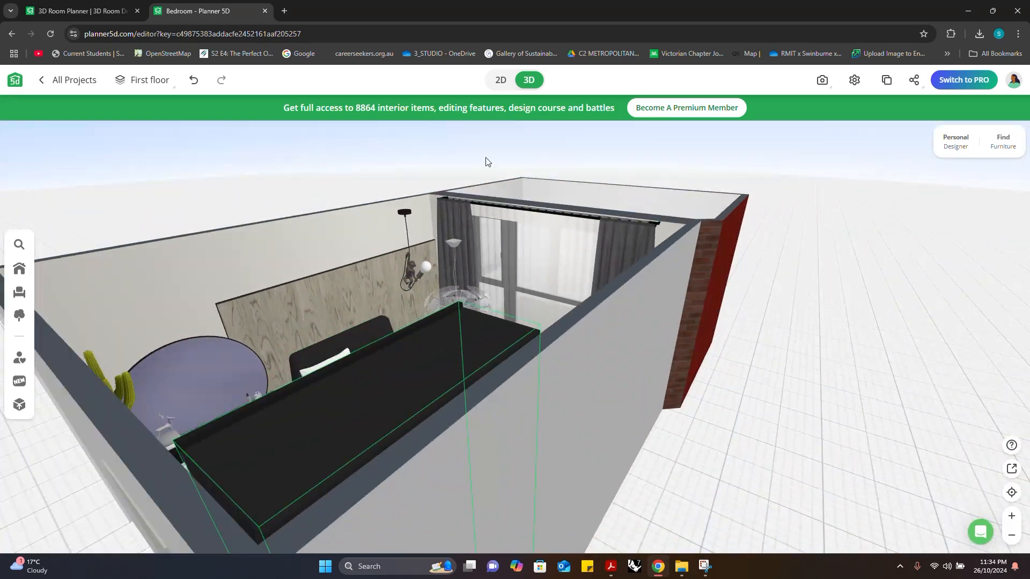
- Switch to the 2D floor plan and examine the layout and dimensions of both rooms
left_click(500, 80)
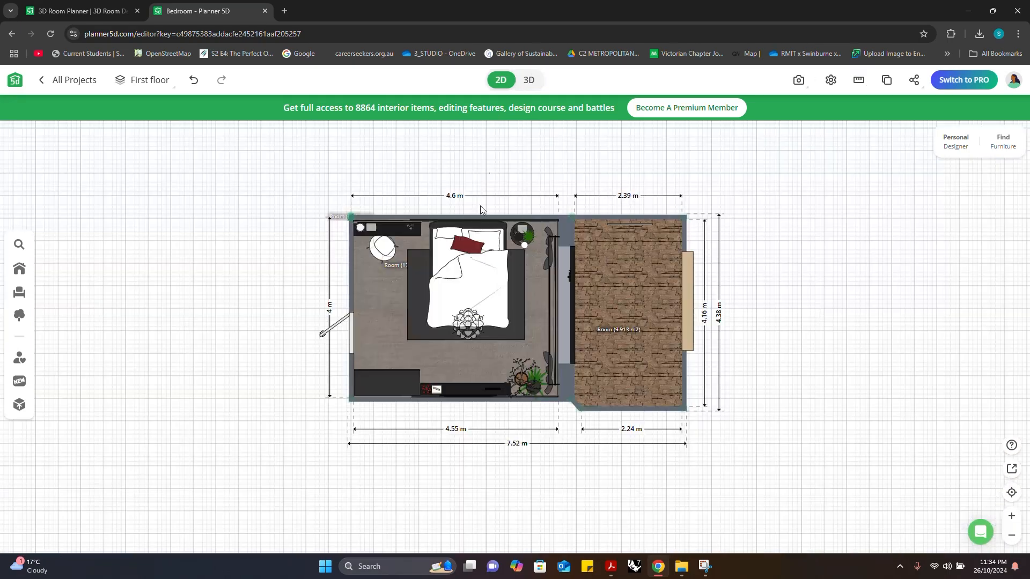
scroll(546, 467, "up", 3)
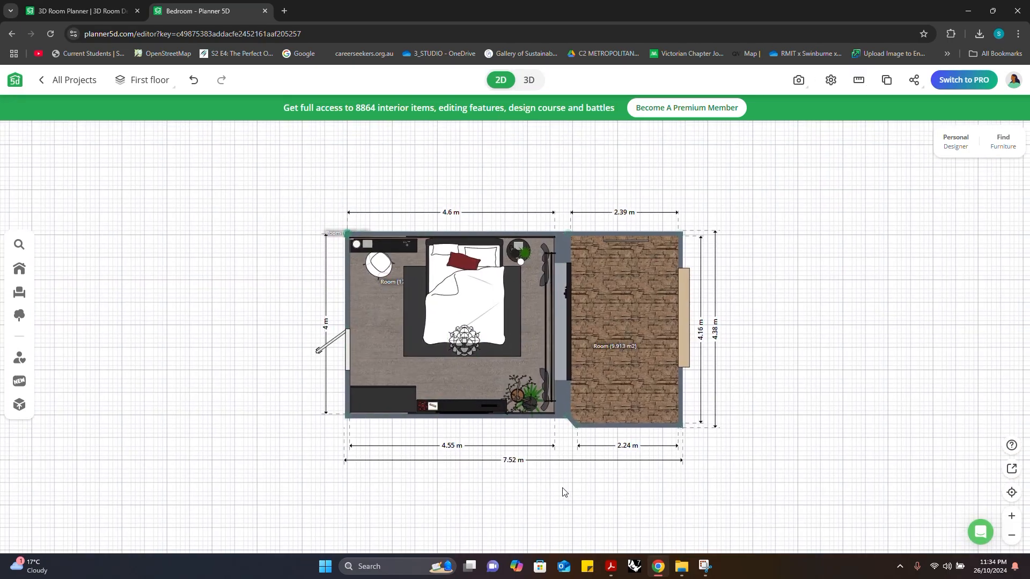
left_click_drag(571, 480, 562, 505)
left_click_drag(428, 499, 434, 512)
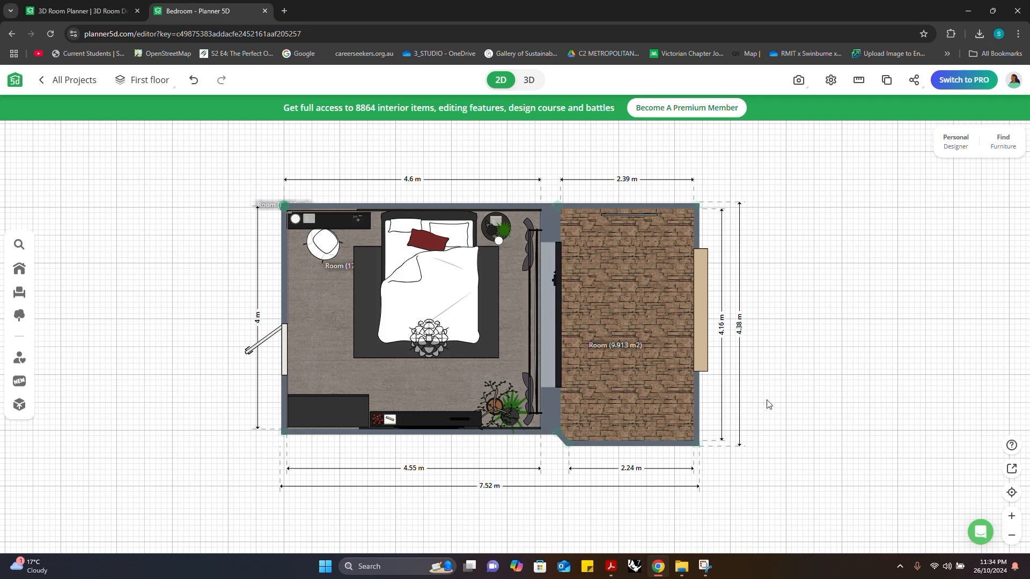
left_click_drag(767, 401, 783, 408)
scroll(784, 408, "up", 5)
scroll(720, 415, "down", 5)
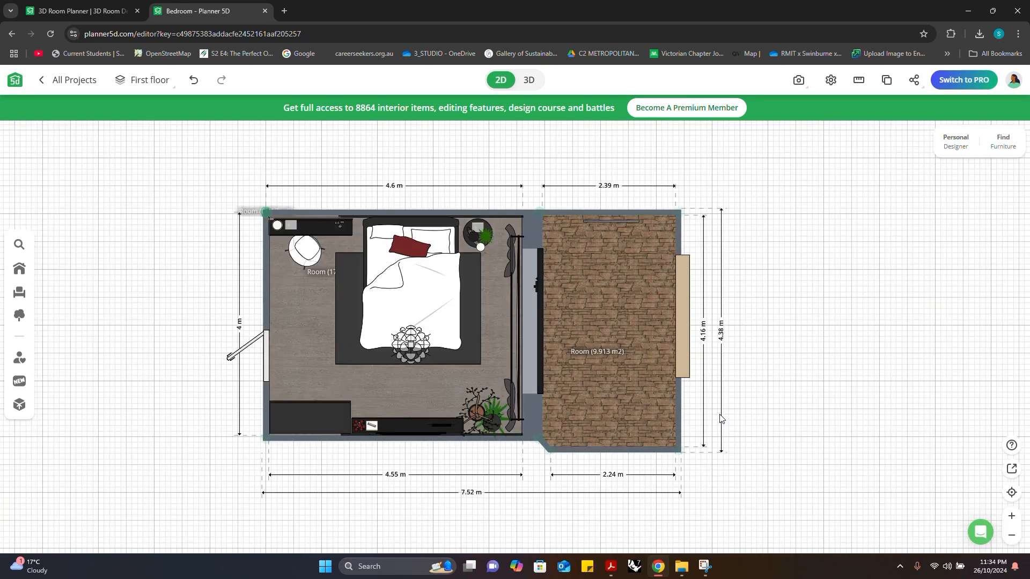